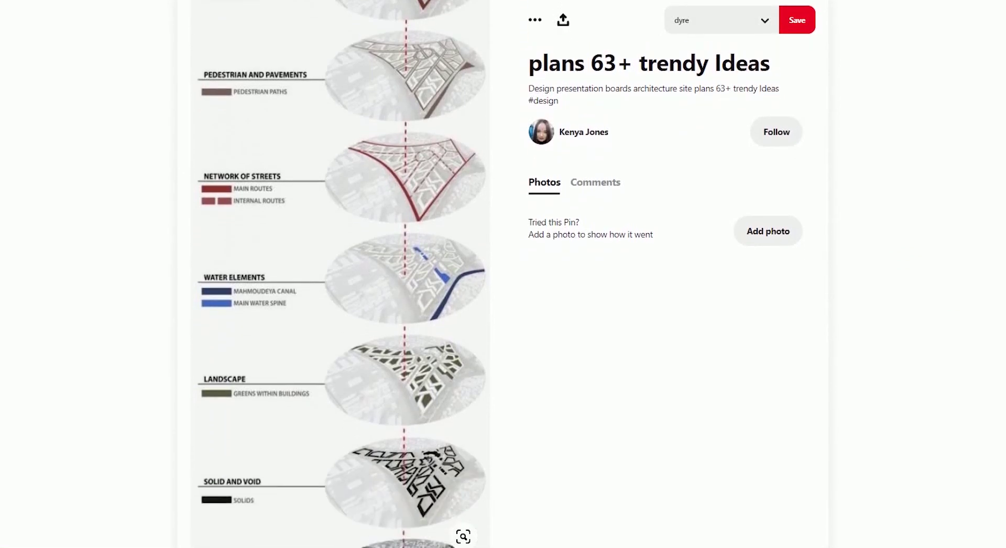
scroll(503, 274, down, 8)
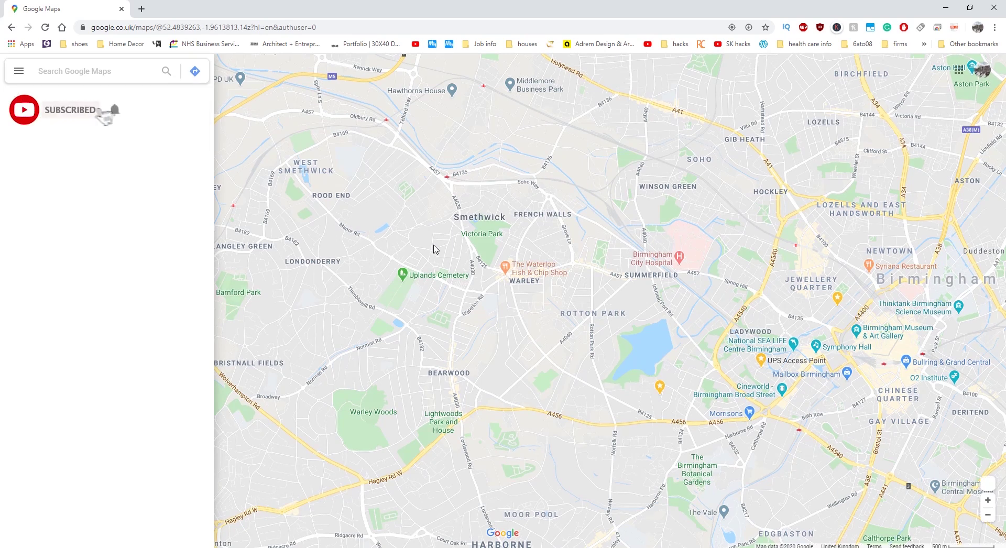
Find the site beside New Cross Hospital in Wolverhampton on Google Maps and zoom in until its streets and canal show
scroll(434, 247, down, 2)
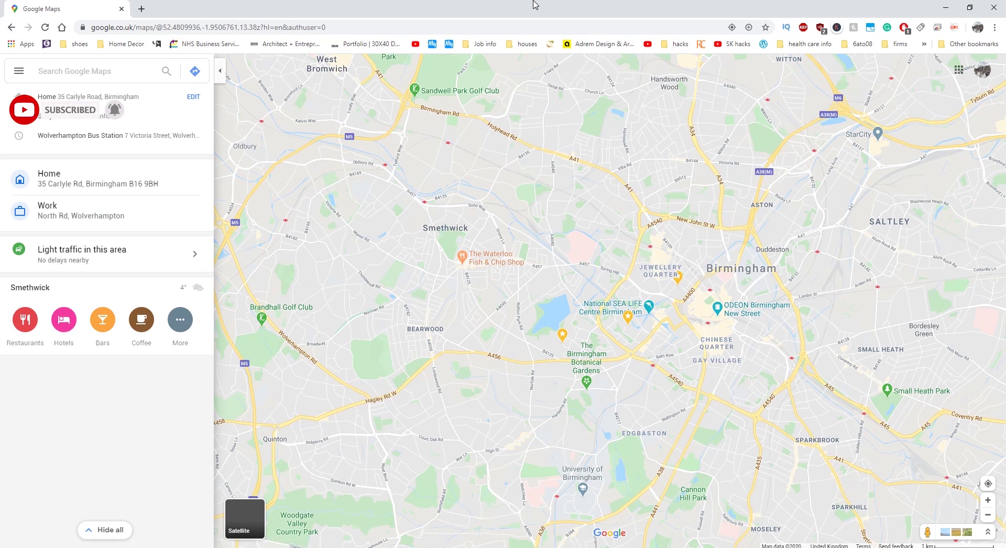
scroll(420, 304, down, 3)
drag(433, 233, 463, 328)
drag(365, 233, 556, 393)
scroll(330, 162, up, 2)
scroll(410, 143, up, 5)
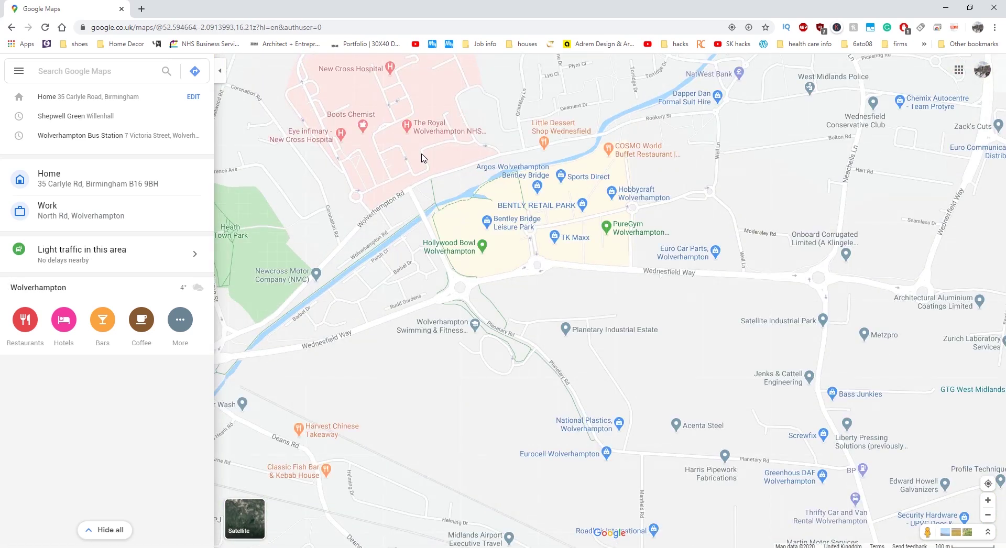
double_click(422, 156)
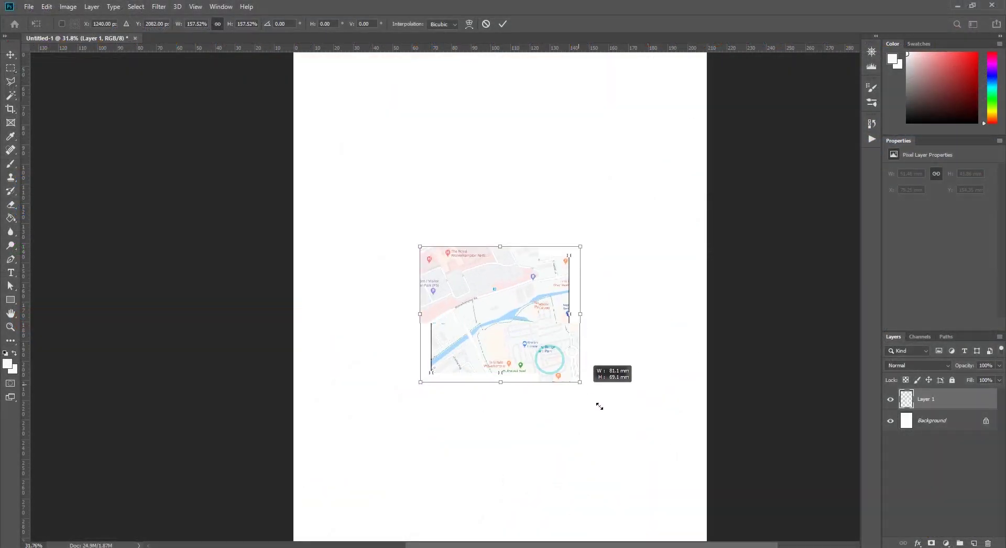
In Photoshop, enlarge the pasted map screenshot to about 113 mm wide by 96 mm high
drag(597, 407, 609, 414)
key(Return)
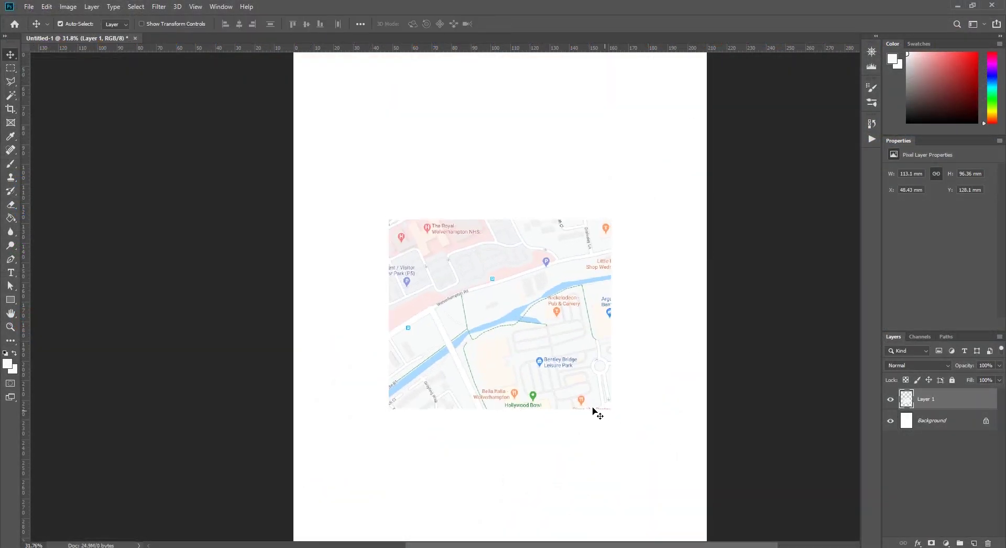
Paint out the cut-off restaurant label along the map's lower edge with the Brush tool, using the surrounding map colours
scroll(600, 406, up, 5)
scroll(598, 406, up, 2)
key(b)
alt+click(581, 412)
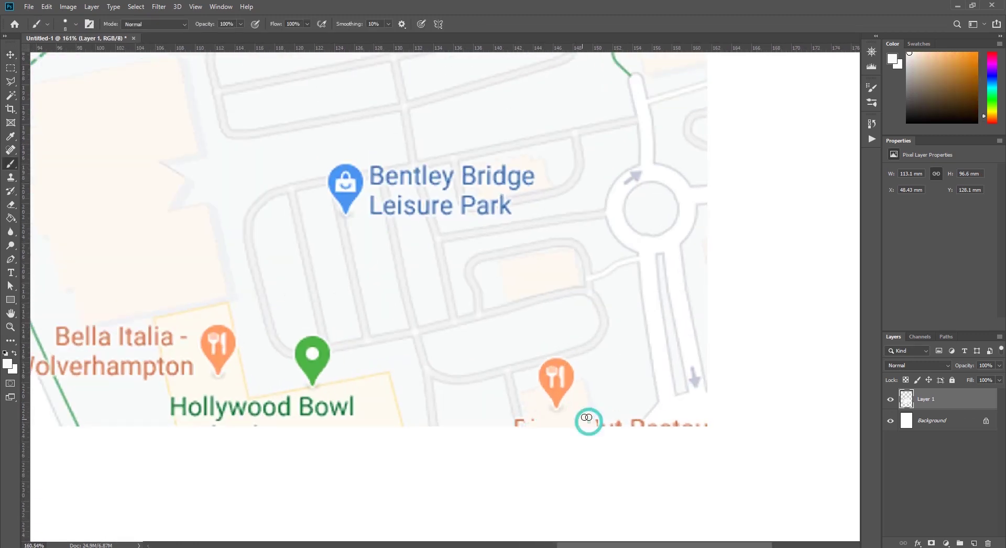
alt+click(598, 416)
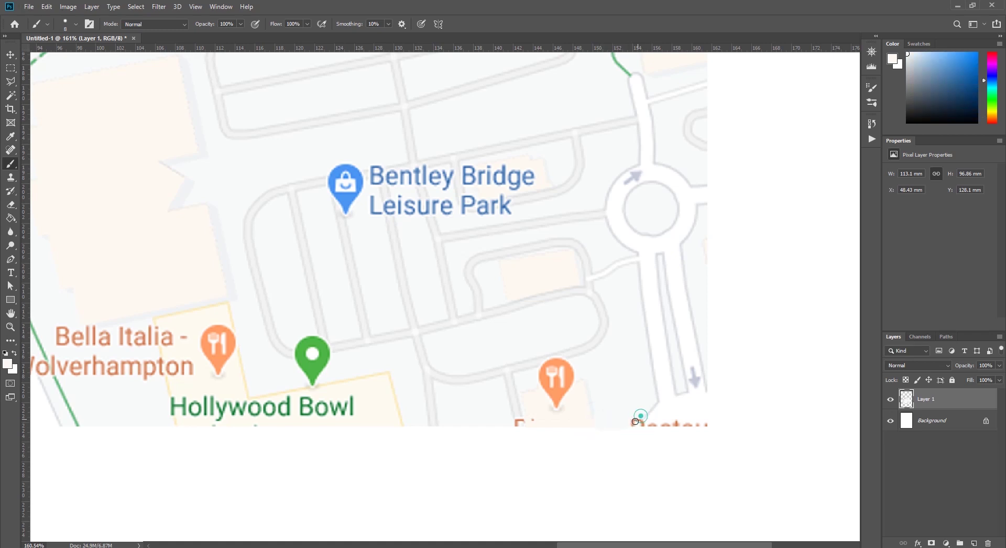
alt+click(657, 415)
drag(645, 423, 699, 428)
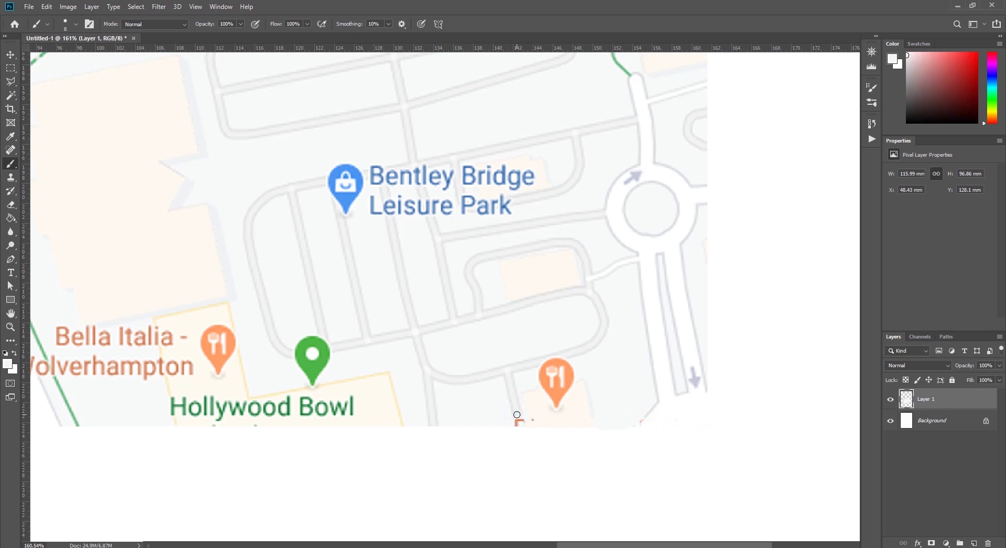
click(516, 425)
Paint over the cut-off Argos label at the map's east edge with a 35 px brush
scroll(517, 426, down, 5)
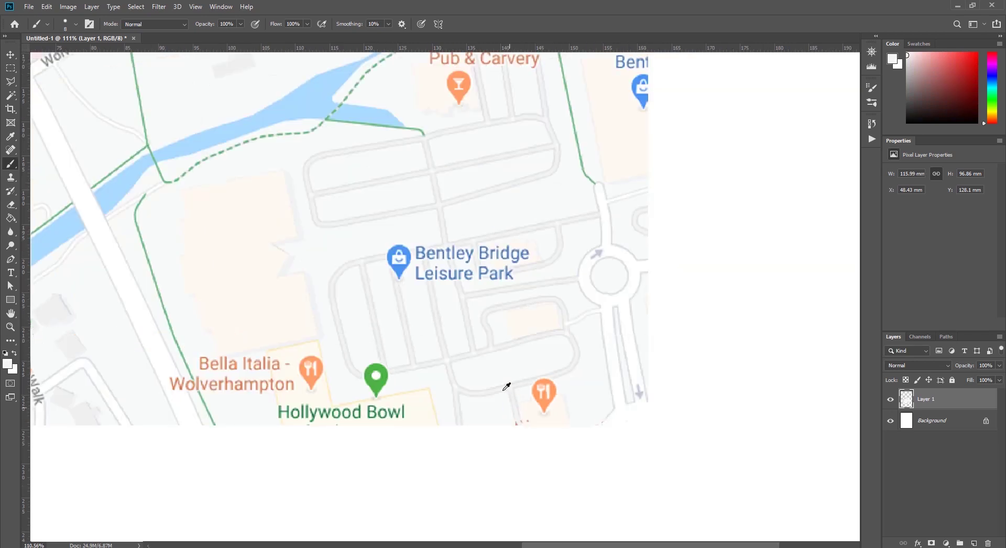
drag(499, 216, 490, 320)
scroll(578, 258, up, 4)
alt+click(565, 315)
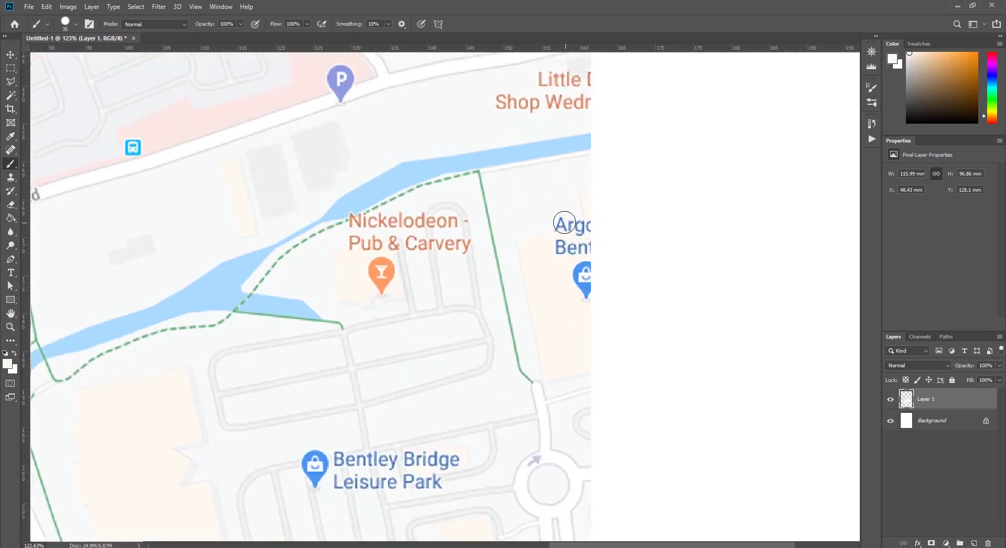
mouse_move(555, 247)
mouse_down()
mouse_move(579, 248)
mouse_move(575, 294)
mouse_move(571, 272)
mouse_up()
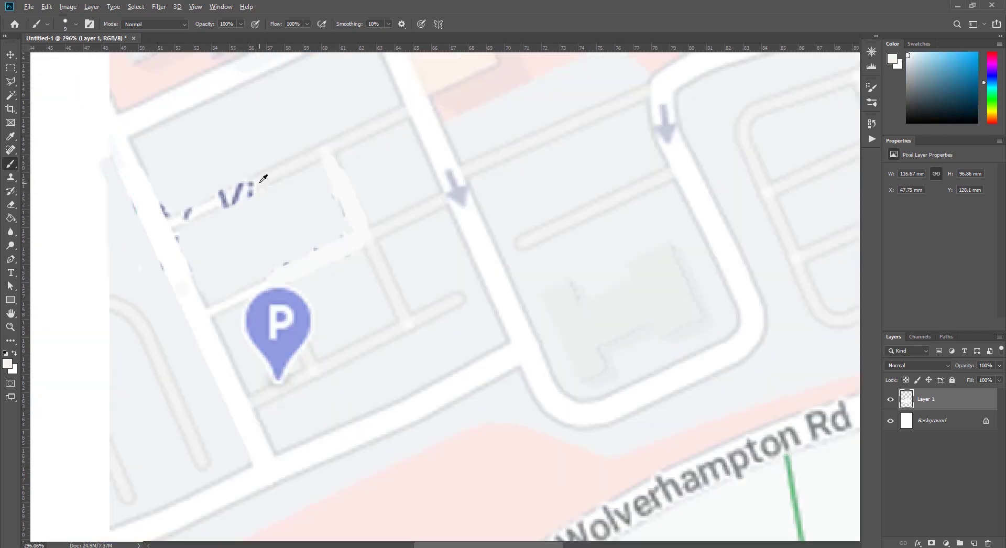
Cover the rest of the visitor car park label at the map's west edge with a 9 px brush in matching colours
alt+click(256, 181)
drag(171, 223, 262, 190)
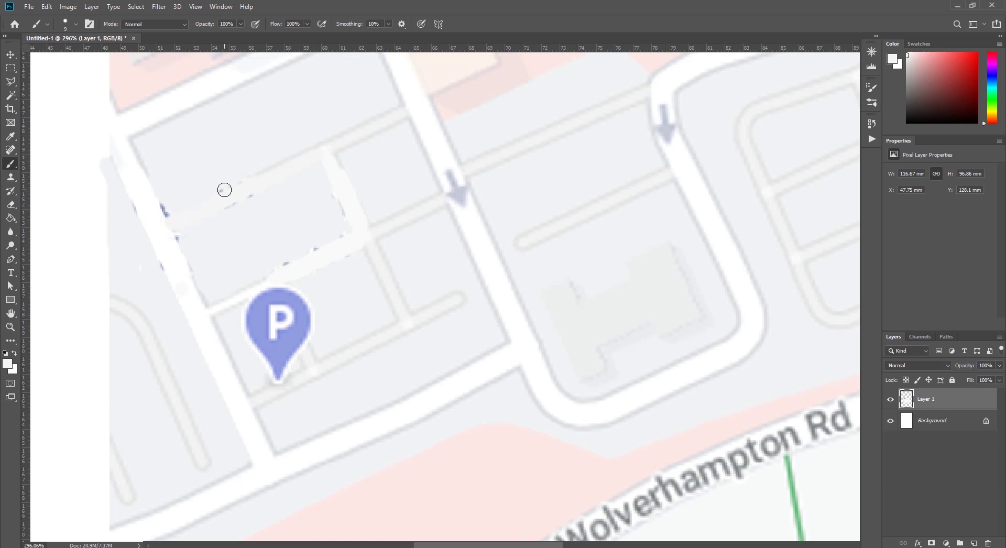
alt+click(184, 190)
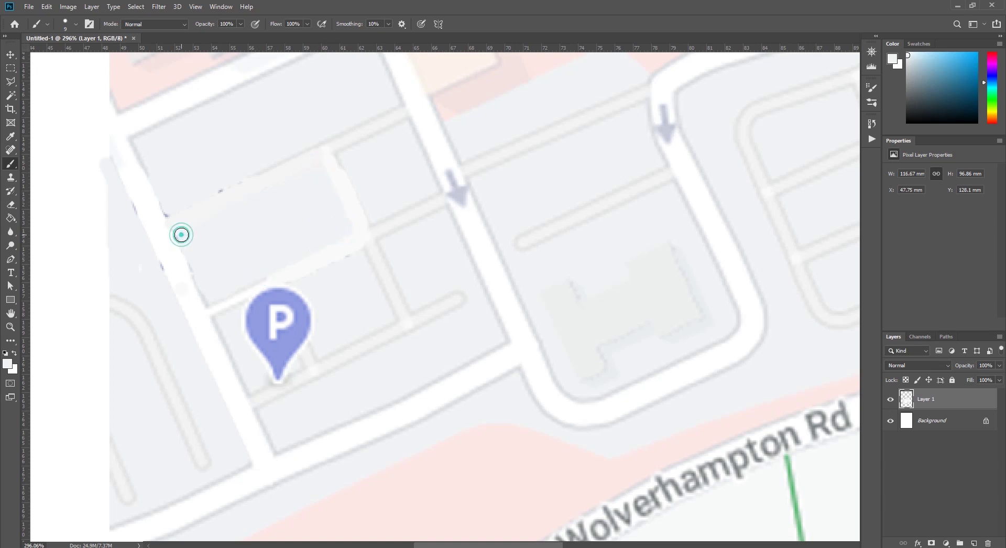
Nudge the map down the page, then rotate it 30° and skew it -30° horizontally into an isometric view
scroll(269, 225, down, 10)
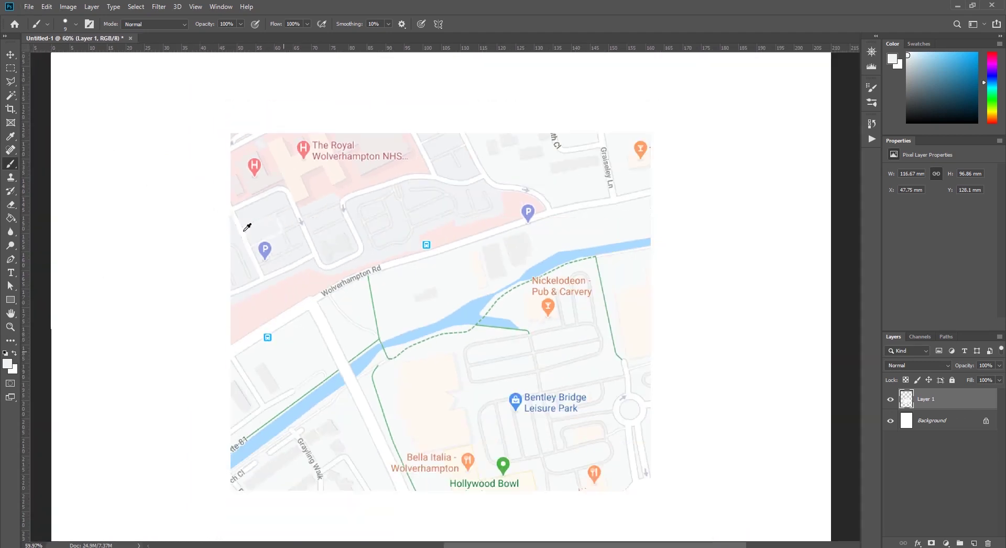
key(v)
scroll(283, 382, down, 5)
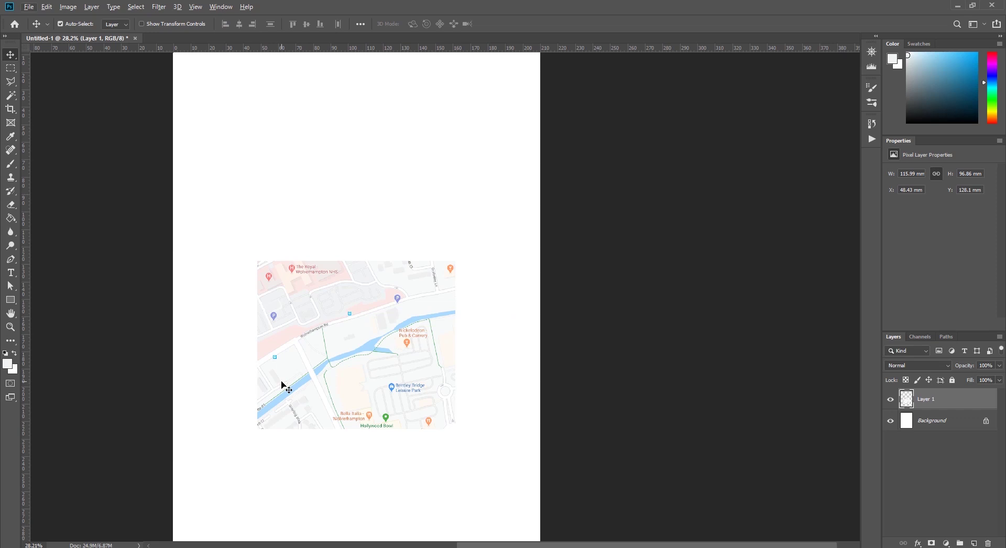
scroll(286, 379, down, 2)
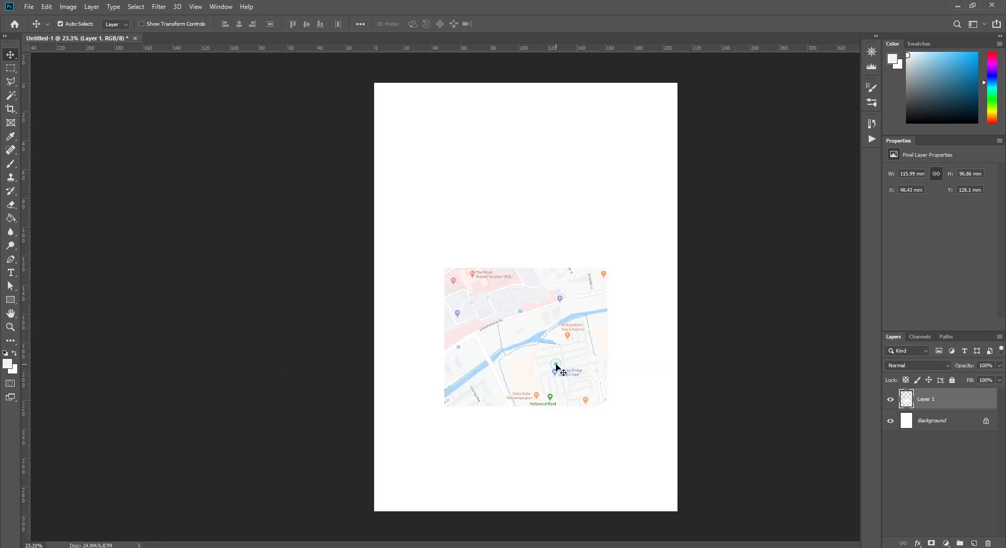
drag(556, 368, 557, 379)
key(ctrl+t)
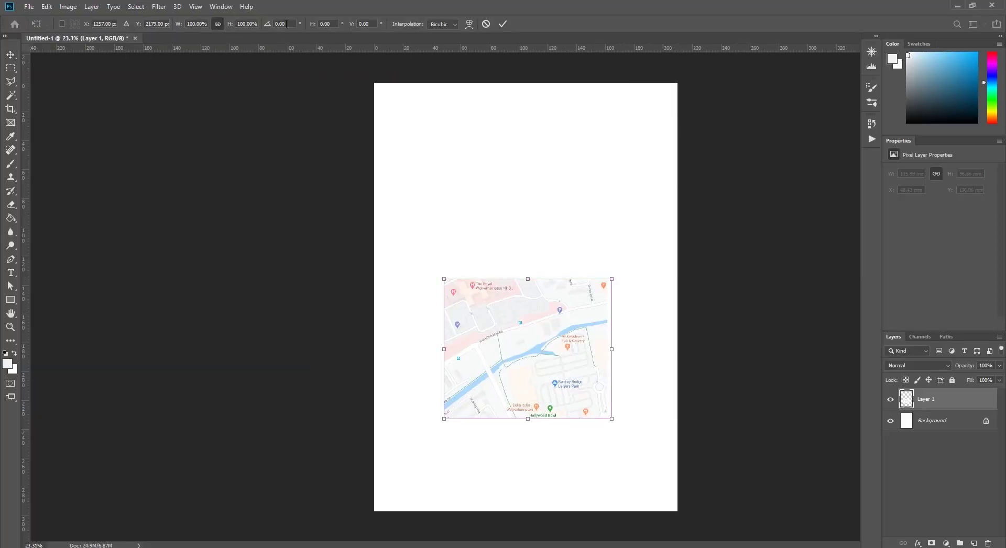
text(30)
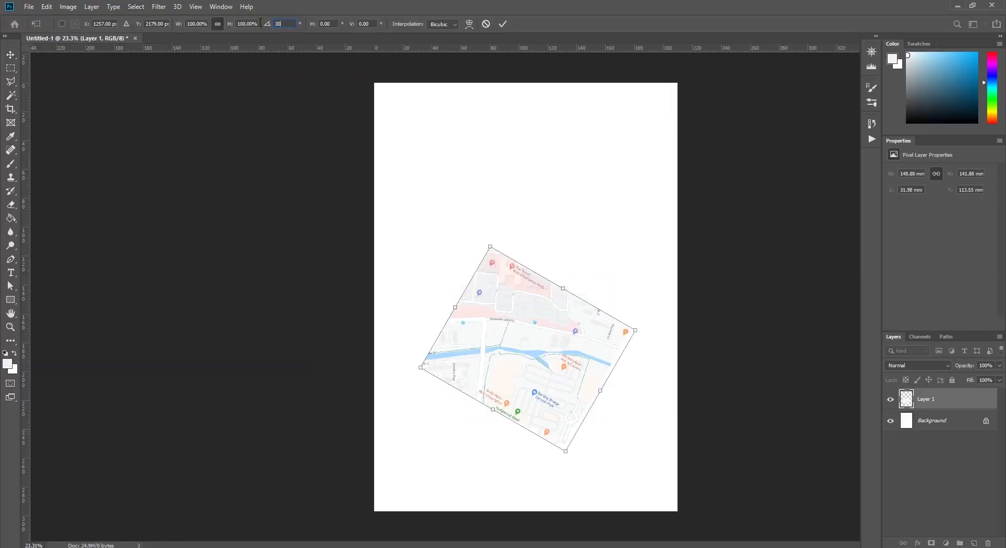
text(-)
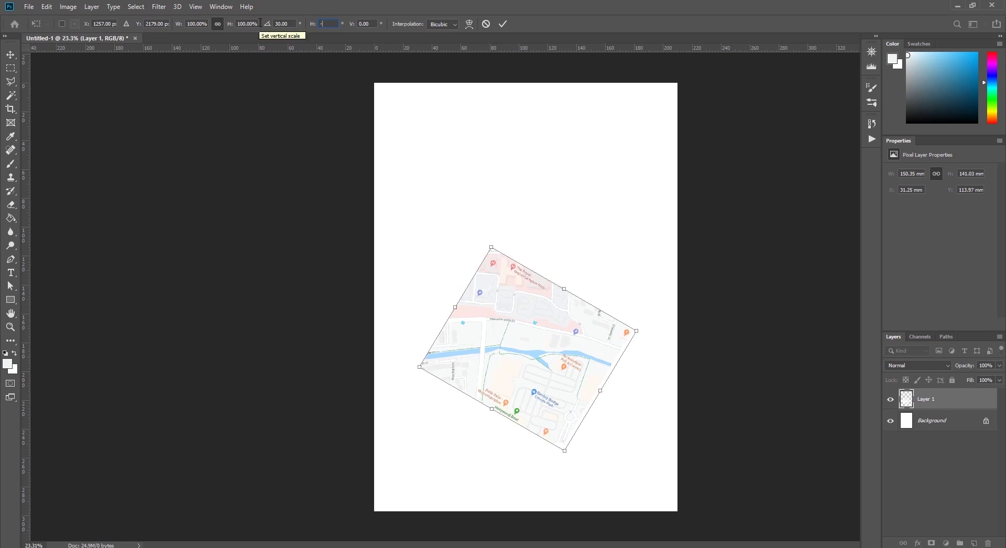
text(130)
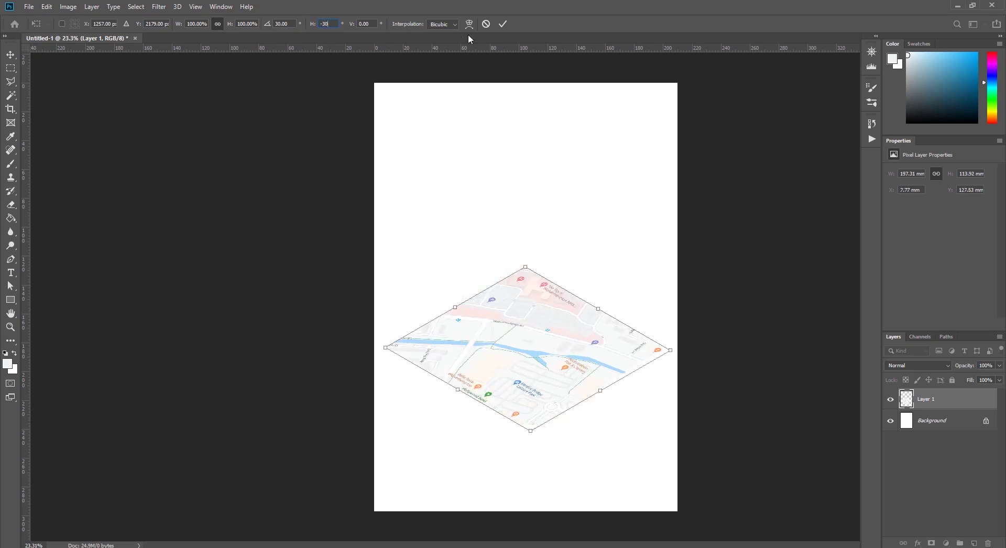
click(503, 24)
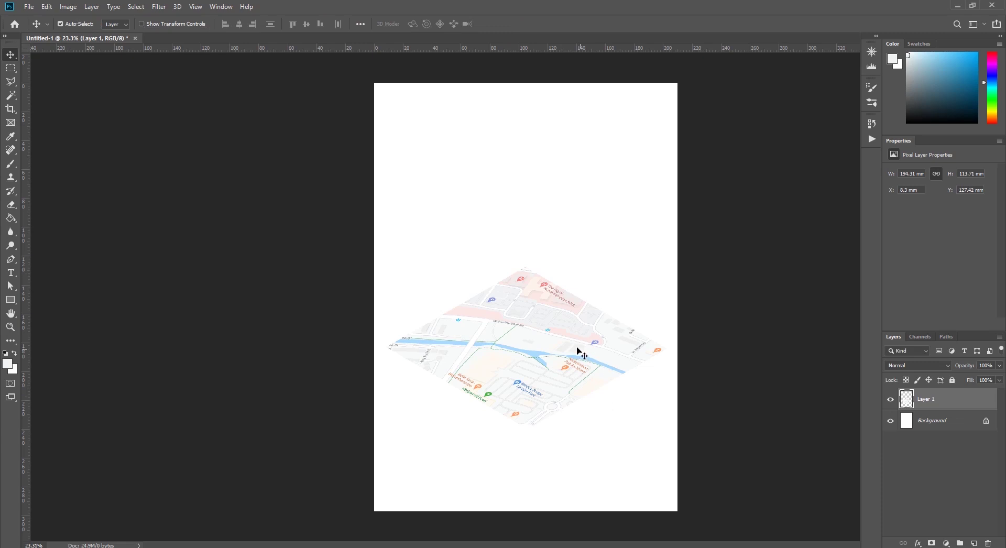
Move the isometric map lower on the page and scale it down to about 131 mm wide by 77 mm high
drag(560, 354, 559, 401)
key(ctrl+t)
drag(668, 310, 634, 358)
key(Return)
scroll(549, 437, up, 5)
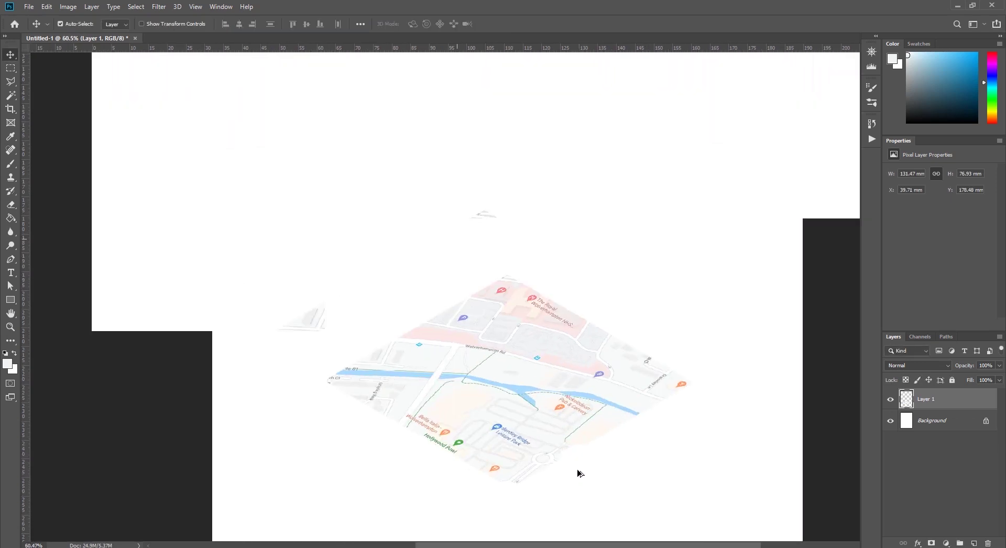
drag(545, 401, 548, 394)
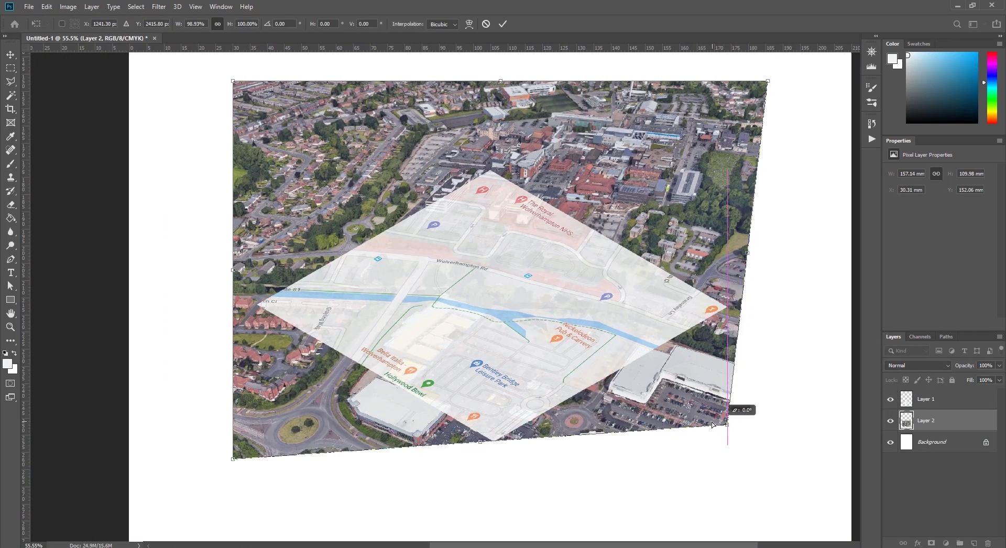
Distort the aerial photo by pulling its two lower corners inward so it lines up with the isometric map
drag(728, 417, 657, 406)
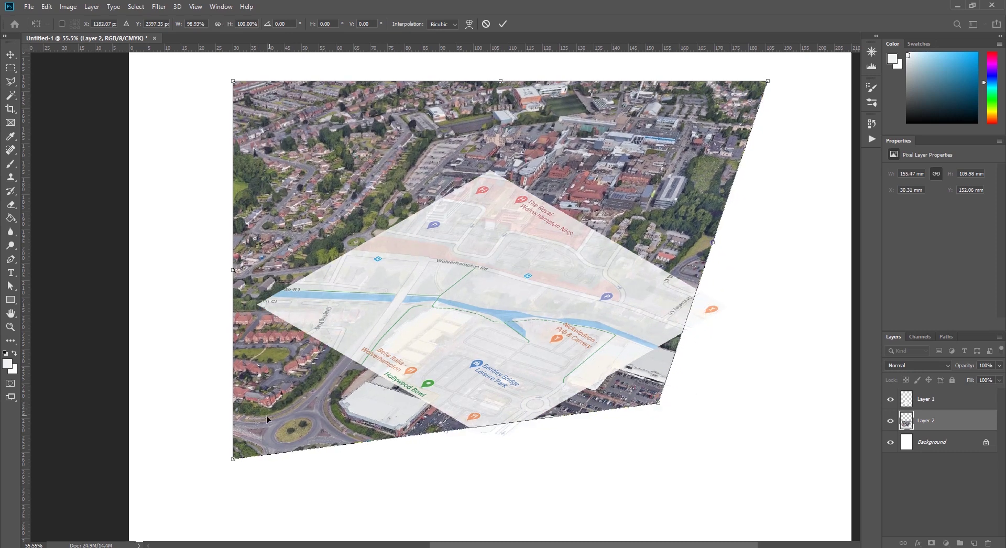
drag(235, 461, 264, 437)
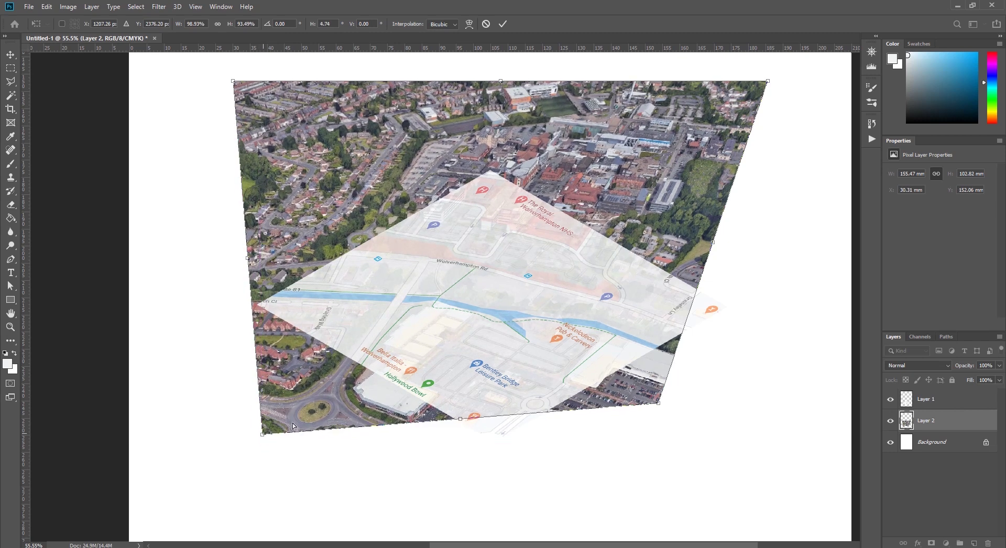
scroll(560, 189, up, 3)
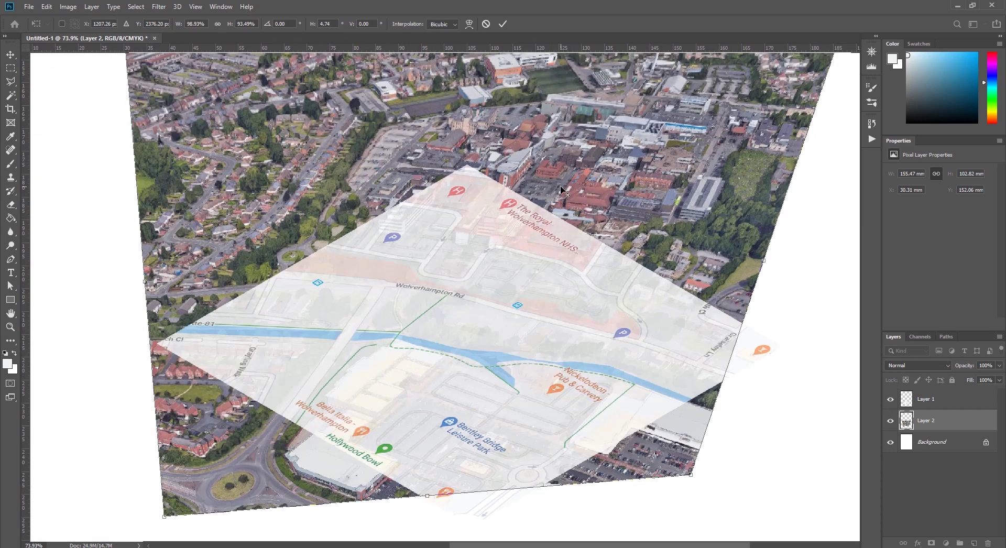
scroll(478, 204, up, 2)
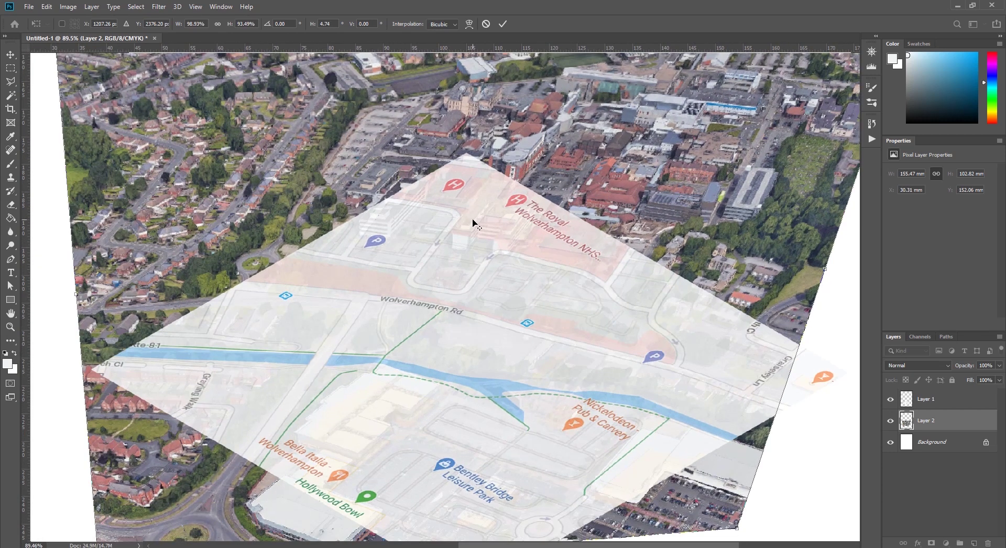
scroll(473, 223, down, 5)
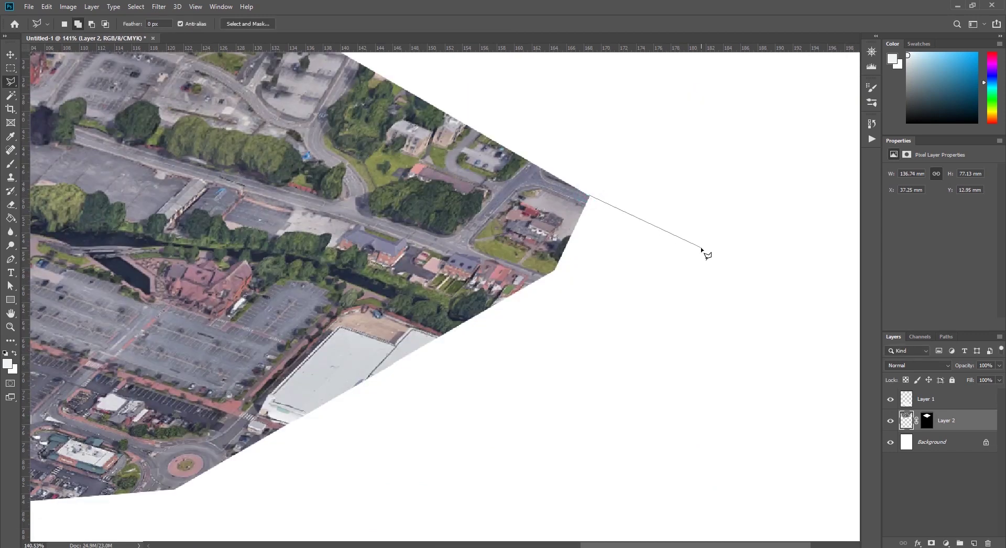
Select and fill the missing east corner of the masked aerial photo with the Polygonal Lasso and Fill, then begin outlining its bottom gap
click(701, 248)
click(592, 303)
click(553, 271)
click(588, 197)
key(ctrl+d)
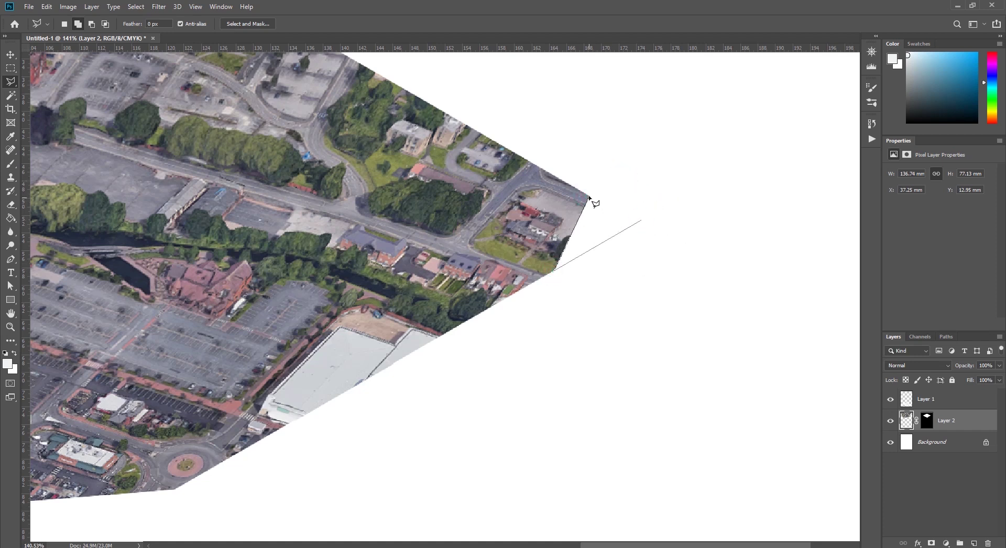
double_click(640, 218)
click(47, 6)
click(69, 173)
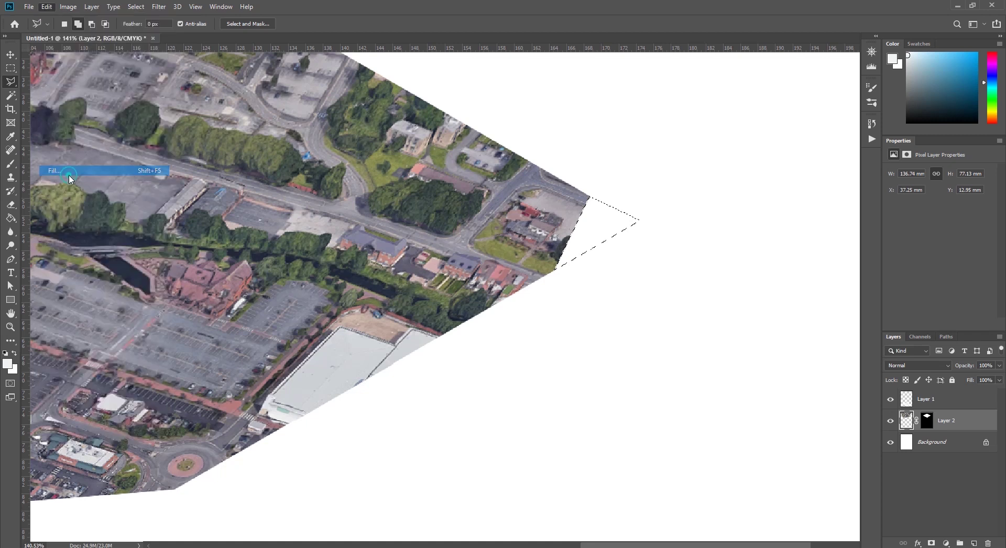
click(559, 163)
drag(344, 347, 530, 243)
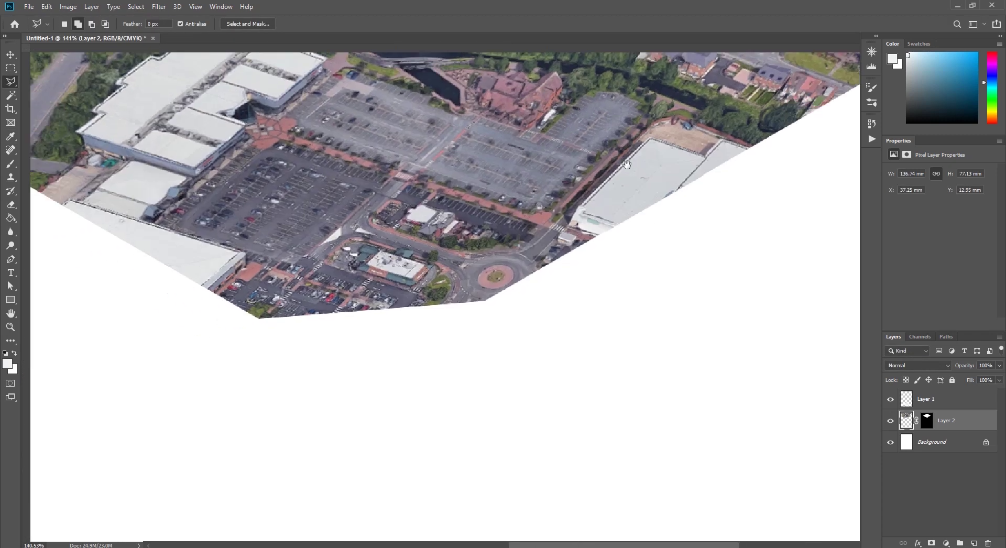
click(259, 320)
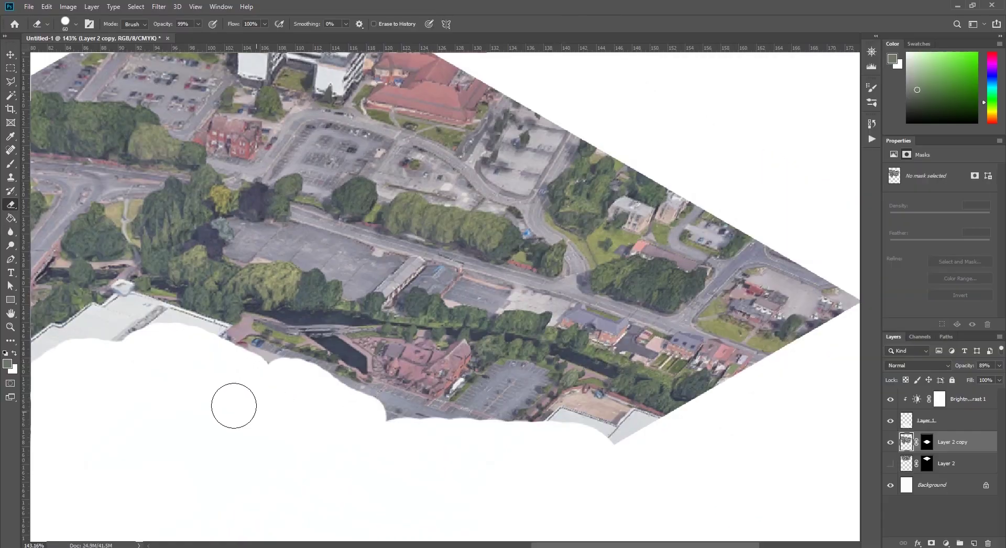
Erase the retail buildings, car parks and open ground around the canal and trees on the copied aerial photo layer
mouse_move(234, 406)
mouse_down()
mouse_move(353, 396)
mouse_move(435, 418)
mouse_move(397, 381)
mouse_move(344, 377)
mouse_move(325, 398)
mouse_up()
scroll(575, 428, up, 3)
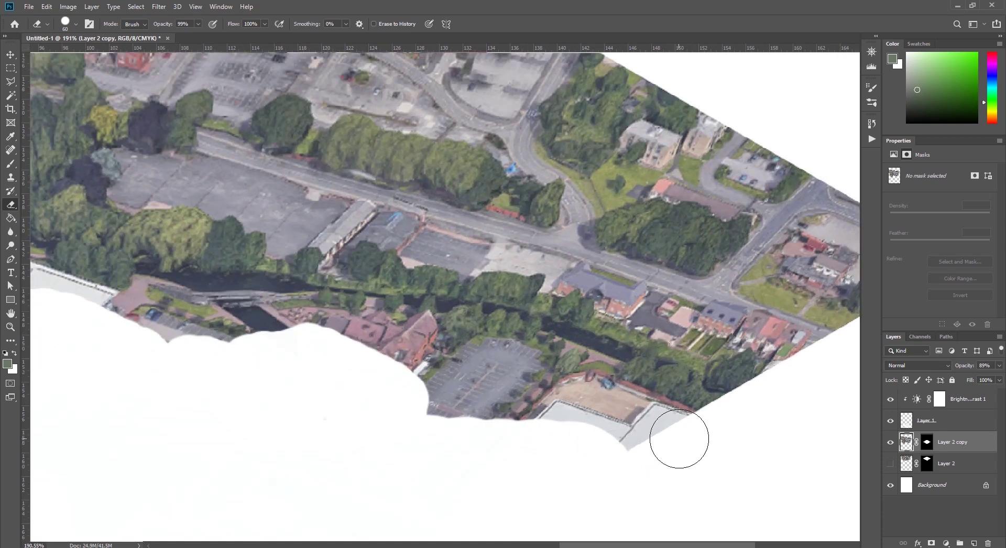
click(679, 435)
mouse_move(653, 432)
mouse_down()
mouse_move(645, 415)
mouse_move(583, 402)
mouse_move(503, 419)
mouse_move(516, 375)
mouse_move(496, 366)
mouse_move(484, 367)
mouse_move(474, 407)
mouse_move(420, 382)
mouse_move(433, 385)
mouse_move(398, 352)
mouse_move(306, 337)
mouse_move(288, 346)
mouse_up()
mouse_move(226, 368)
mouse_down()
mouse_move(467, 398)
mouse_move(396, 349)
mouse_move(260, 335)
mouse_up()
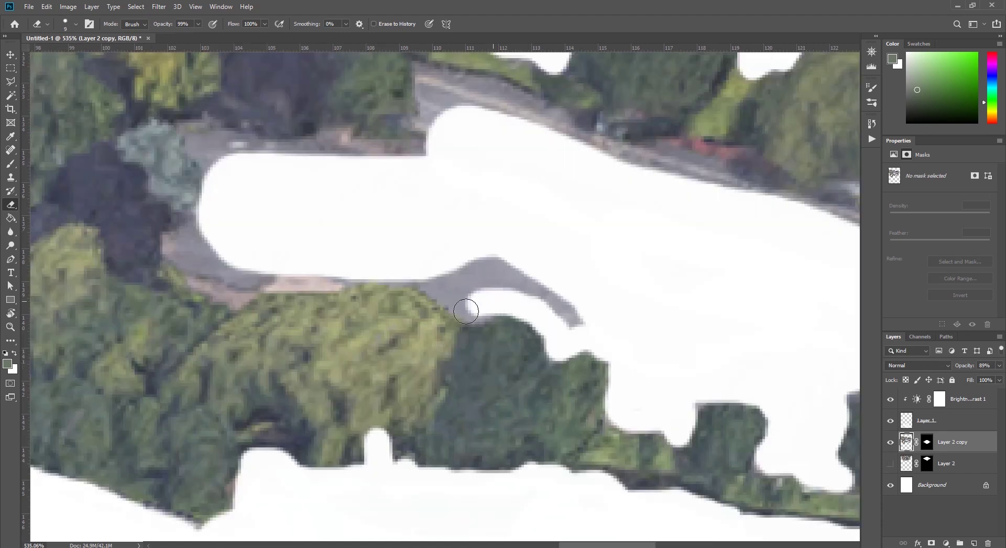
mouse_move(465, 311)
mouse_down()
mouse_move(434, 284)
mouse_move(470, 289)
mouse_move(478, 267)
mouse_move(557, 293)
mouse_move(575, 319)
mouse_up()
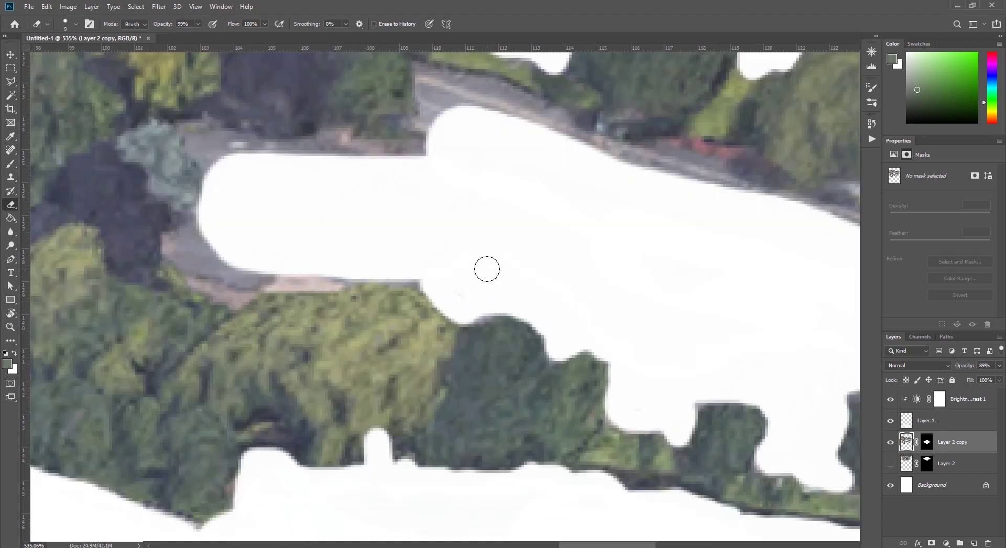
Erase the roads, pavements and bare ground around the tree clusters on the copied aerial photo layer
drag(464, 274, 581, 301)
mouse_move(541, 175)
mouse_down()
mouse_move(471, 181)
mouse_move(460, 170)
mouse_move(420, 182)
mouse_move(298, 150)
mouse_move(362, 187)
mouse_up()
mouse_move(334, 224)
mouse_down()
mouse_move(281, 272)
mouse_move(323, 298)
mouse_move(387, 308)
mouse_move(313, 282)
mouse_up()
mouse_move(425, 305)
mouse_down()
mouse_move(496, 296)
mouse_move(559, 314)
mouse_up()
drag(626, 256, 463, 368)
mouse_move(361, 268)
mouse_down()
mouse_move(397, 246)
mouse_move(391, 255)
mouse_move(382, 212)
mouse_move(495, 249)
mouse_move(395, 237)
mouse_move(385, 261)
mouse_move(270, 228)
mouse_move(152, 231)
mouse_up()
mouse_move(155, 171)
mouse_down()
mouse_move(227, 209)
mouse_move(296, 218)
mouse_up()
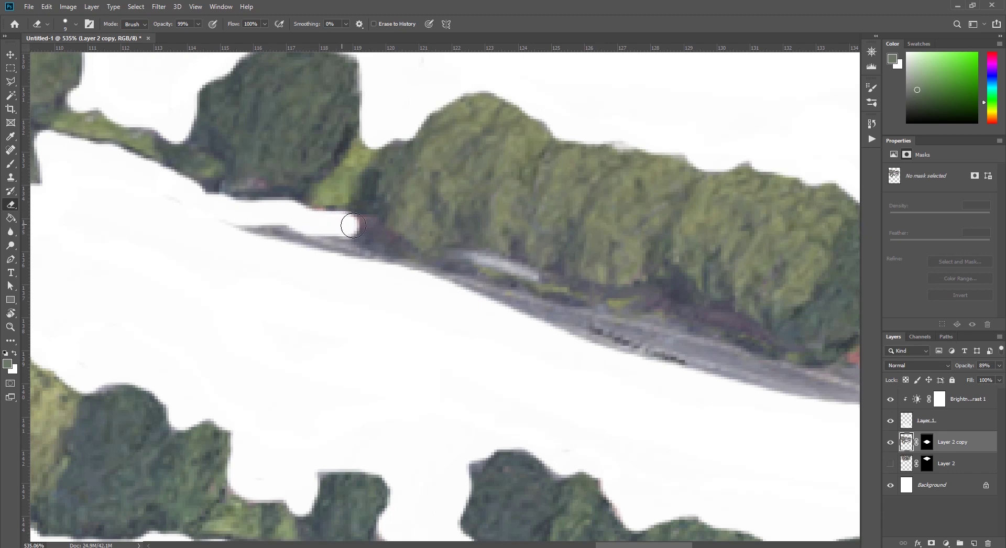
mouse_move(358, 226)
mouse_down()
mouse_move(437, 281)
mouse_move(244, 228)
mouse_move(384, 241)
mouse_move(250, 227)
mouse_up()
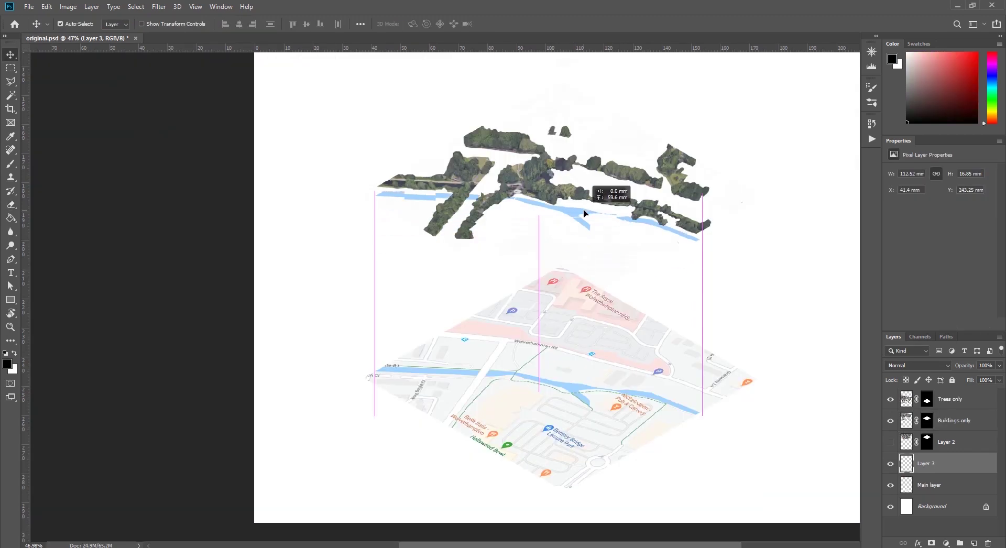
mouse_move(578, 202)
mouse_down()
mouse_move(580, 171)
mouse_move(594, 191)
mouse_move(593, 182)
mouse_up()
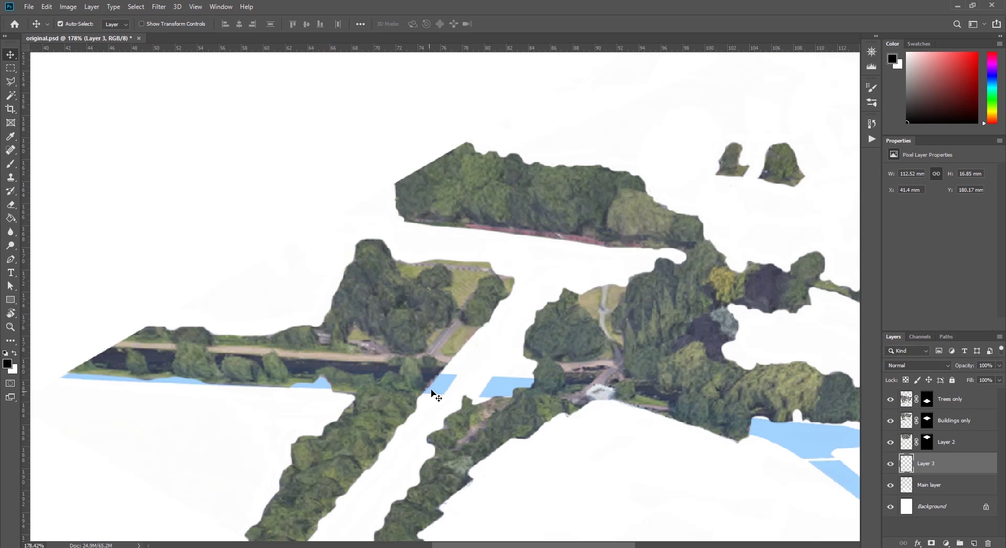
Erase the towpath and the dark canal water between the western trees on the Trees only layer
click(380, 382)
scroll(329, 367, up, 3)
key(e)
drag(325, 362, 394, 361)
mouse_move(471, 353)
mouse_down()
mouse_move(121, 333)
mouse_move(124, 350)
mouse_move(110, 362)
mouse_move(89, 357)
mouse_up()
drag(162, 365, 169, 353)
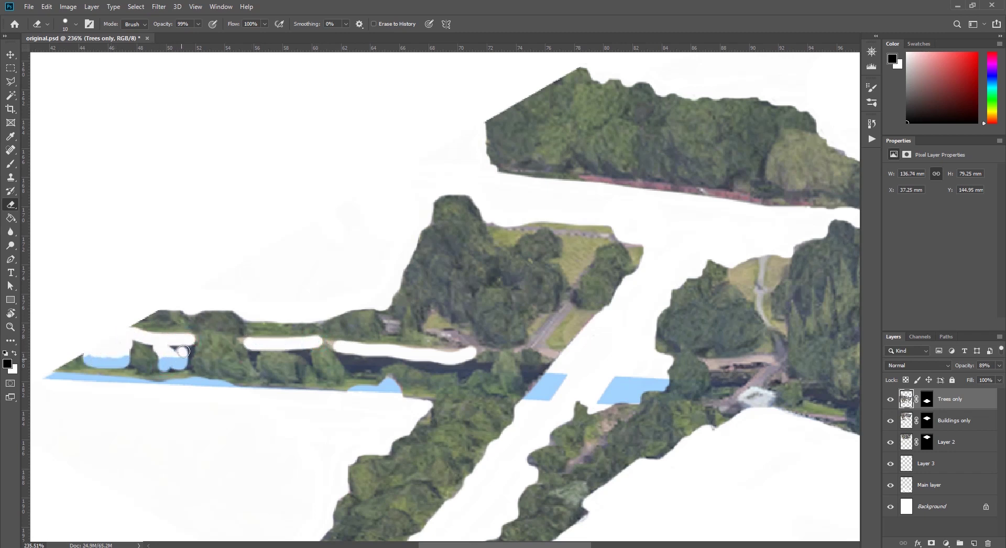
mouse_move(250, 348)
mouse_down()
mouse_move(334, 351)
mouse_move(375, 367)
mouse_up()
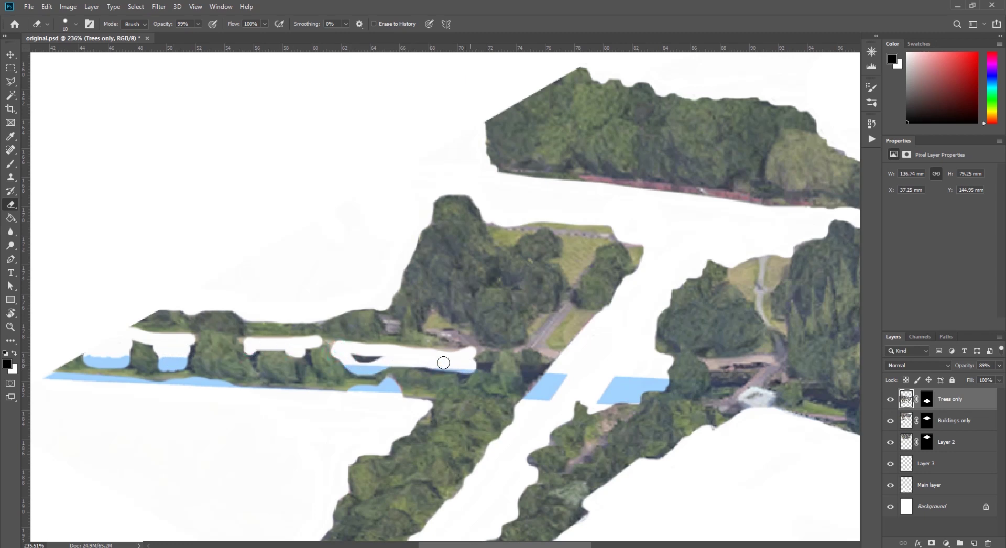
scroll(350, 354, down, 5)
scroll(532, 367, up, 5)
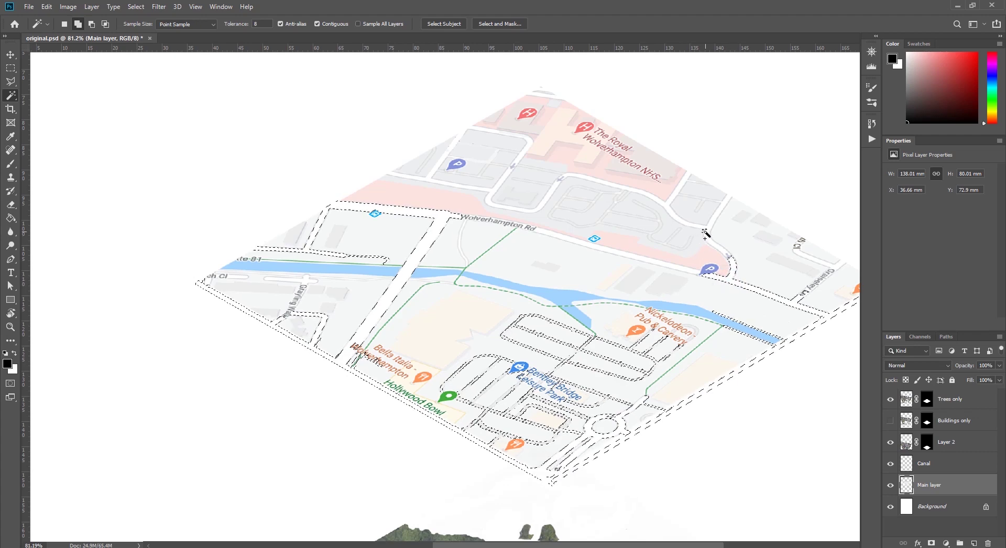
Add the remaining roads and car park lanes around the hospital to the Magic Wand selection on the Main layer map
click(606, 225)
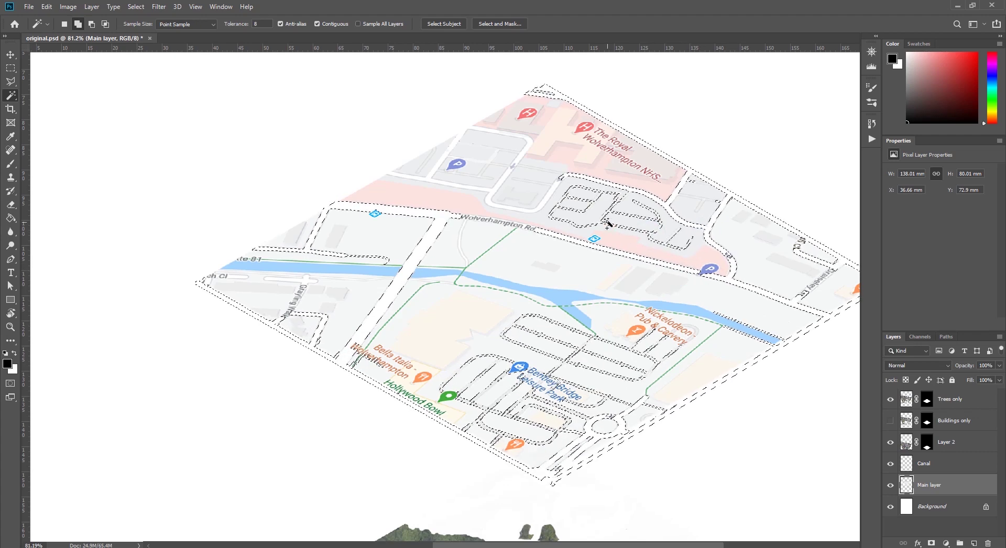
click(506, 169)
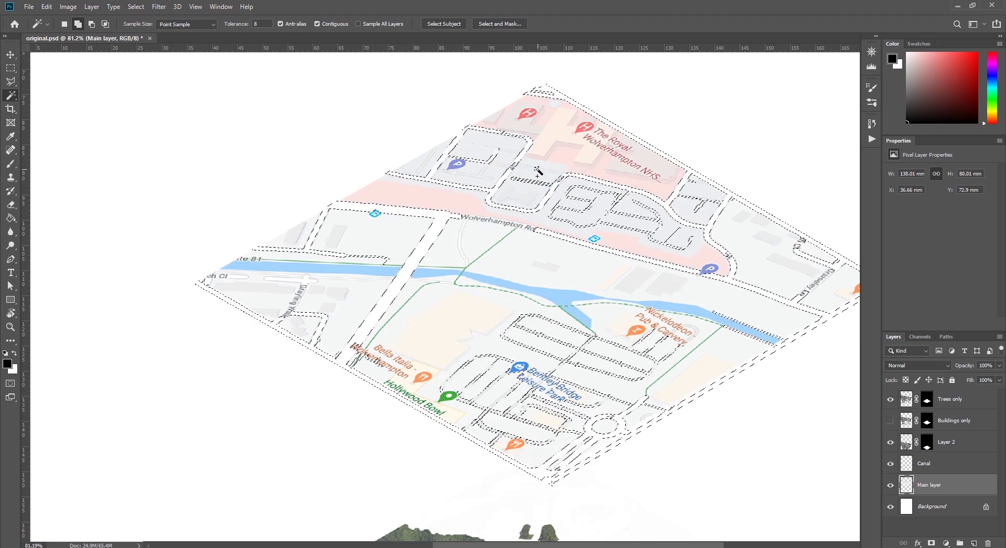
click(482, 174)
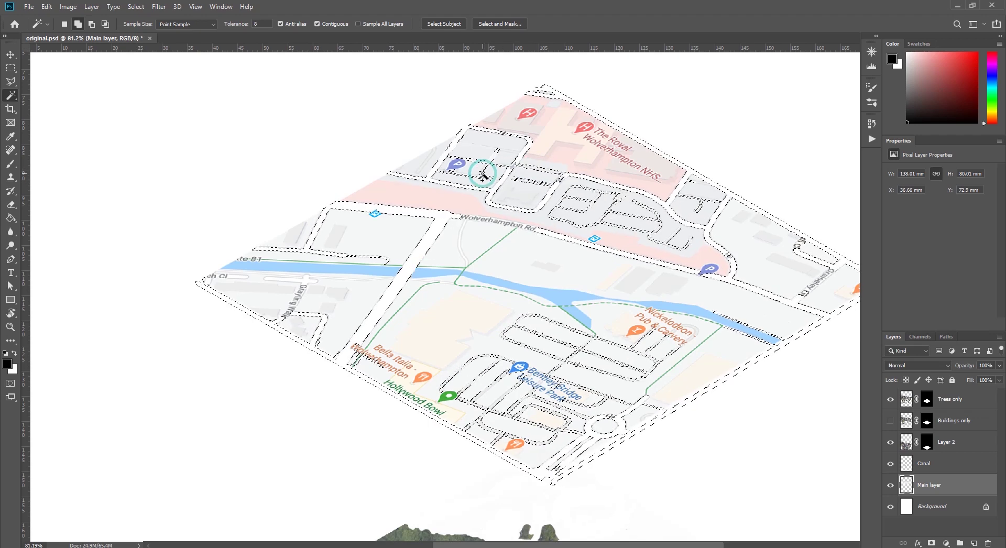
click(505, 153)
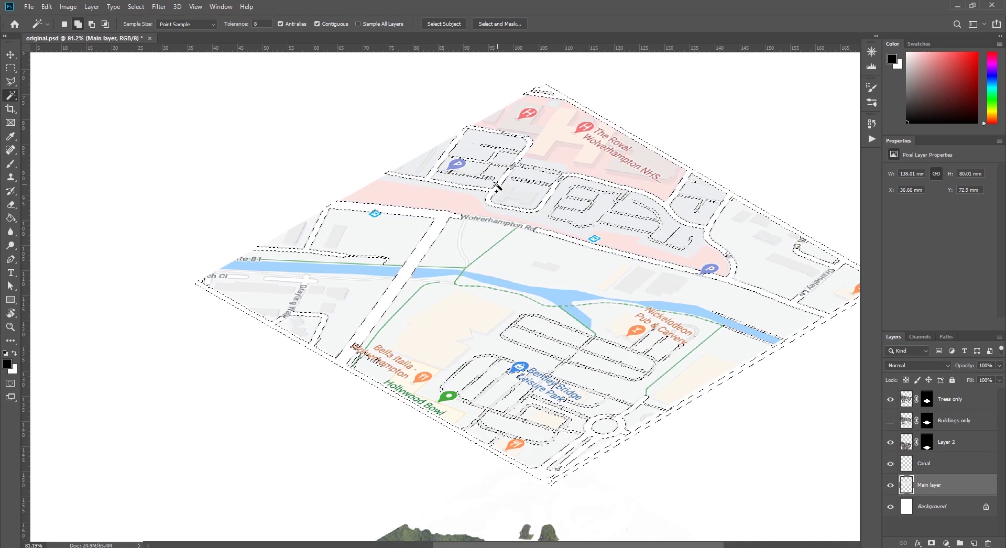
drag(513, 212, 463, 211)
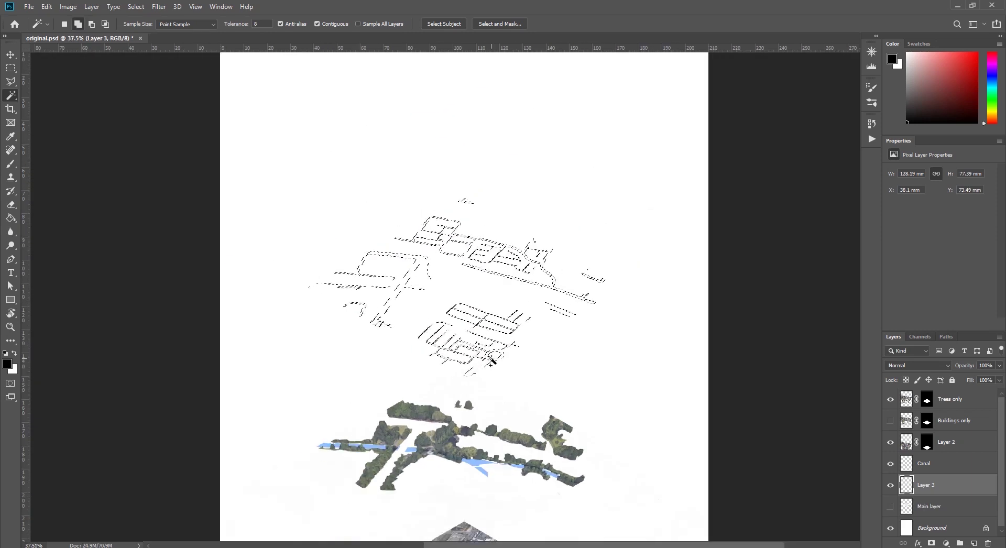
Paint the selected road network solid black on Layer 3 with a large brush and clear the selection
key(b)
drag(919, 109, 907, 134)
drag(570, 352, 404, 356)
drag(532, 296, 430, 251)
mouse_move(321, 266)
mouse_down()
mouse_move(286, 284)
mouse_move(484, 287)
mouse_move(619, 303)
mouse_move(427, 207)
mouse_up()
key(ctrl+d)
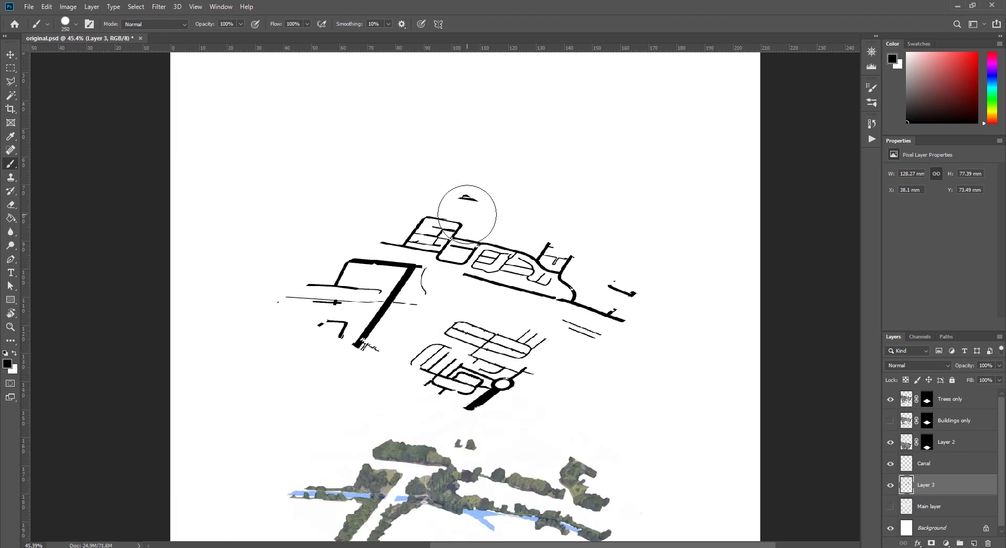
Erase the stray road fragments at the northern tip and the eastern edge of the black road network
key(e)
scroll(465, 206, up, 3)
scroll(466, 205, up, 1)
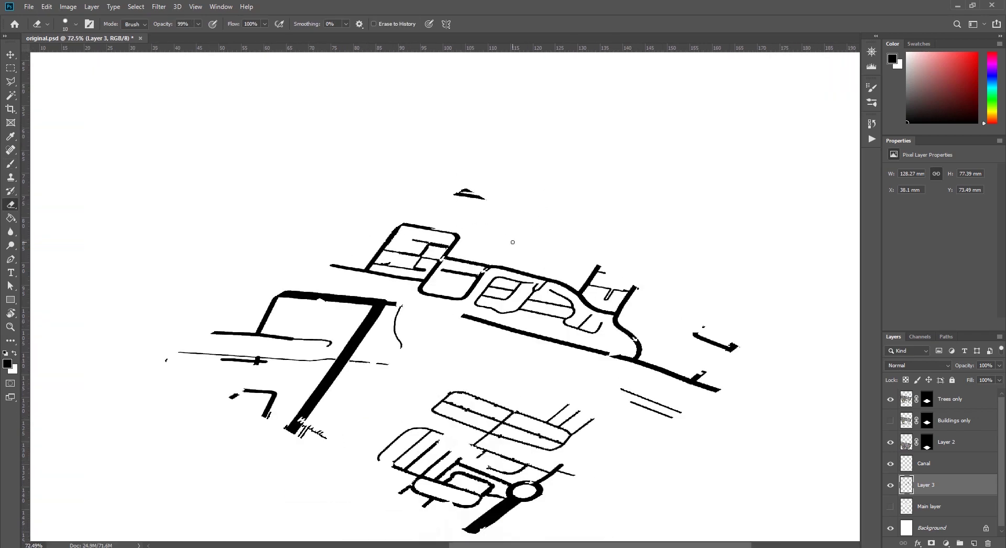
drag(457, 195, 484, 197)
key(bracketright)
key(bracketright)
key(bracketright)
drag(692, 330, 749, 348)
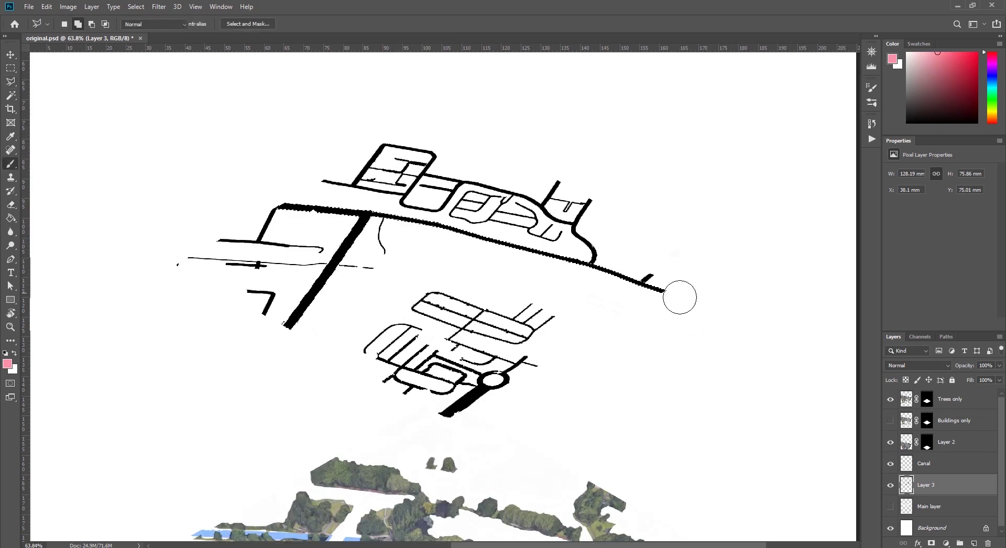
Colour the main road and its southwest branch pink on the road layer
mouse_move(678, 296)
mouse_down()
mouse_move(436, 229)
mouse_move(283, 207)
mouse_up()
mouse_move(335, 250)
mouse_down()
mouse_move(288, 308)
mouse_move(287, 325)
mouse_up()
key(v)
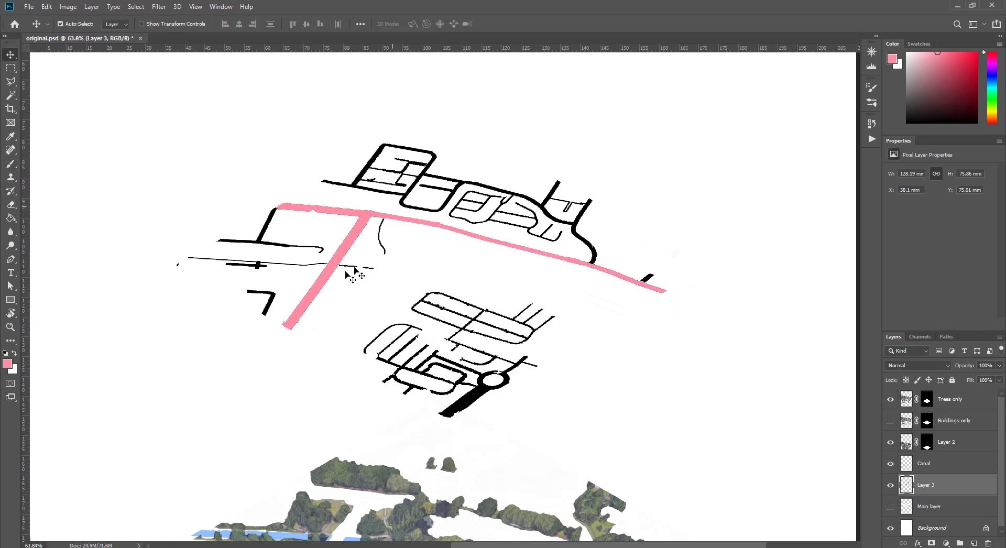
Draw a thin purple line with a size 4 brush along the north side of the pink main road on Layer 3
scroll(186, 312, down, 2)
click(186, 312)
scroll(322, 223, up, 3)
key(b)
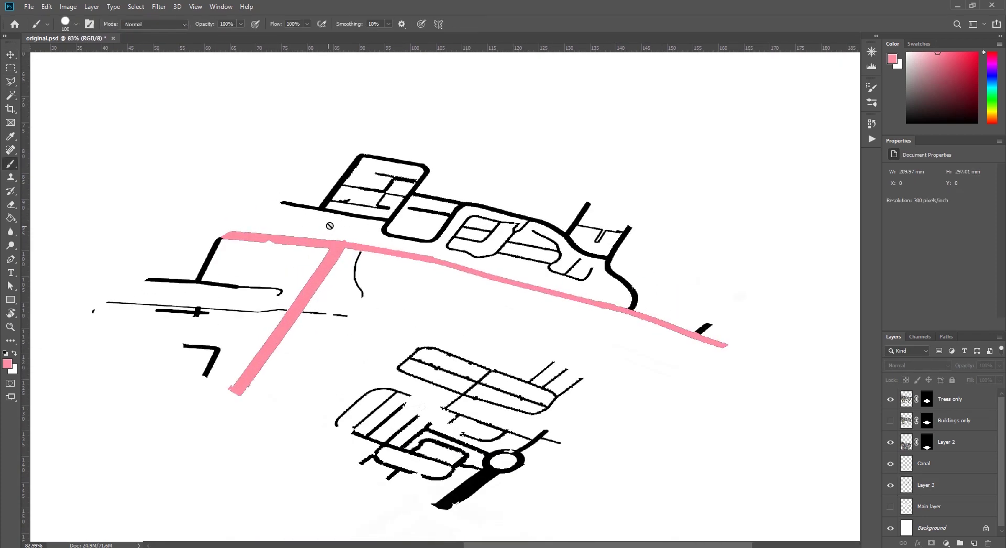
key(v)
click(337, 251)
key(b)
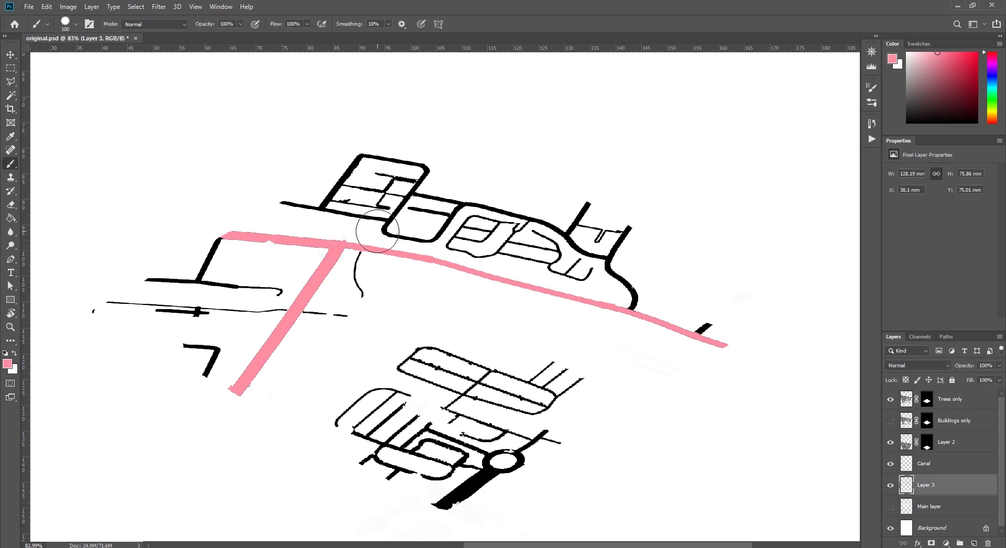
key(bracketleft)
key(bracketleft)
key(bracketleft)
key(bracketleft)
key(bracketleft)
key(bracketleft)
key(bracketleft)
key(bracketleft)
key(bracketleft)
scroll(302, 242, up, 4)
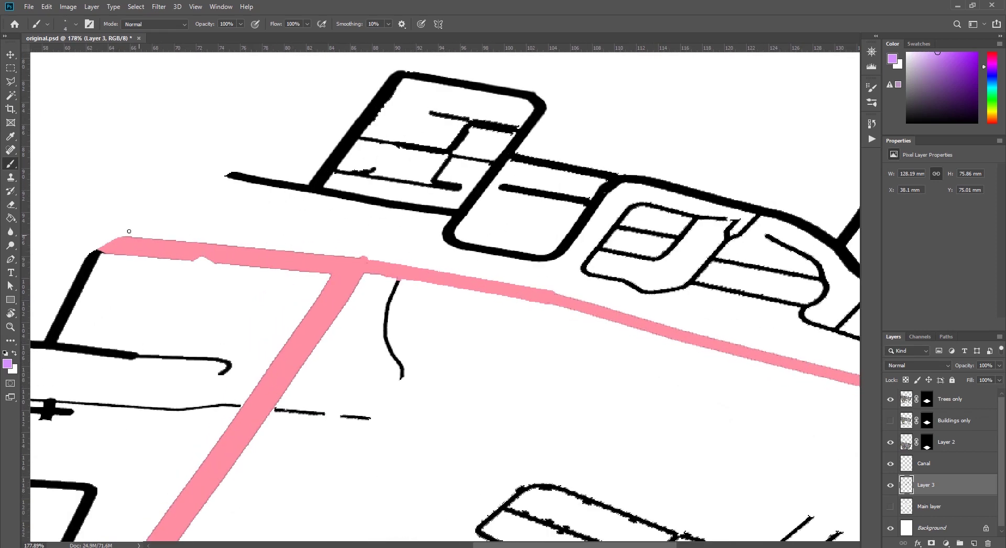
mouse_move(228, 239)
mouse_down()
mouse_move(380, 255)
mouse_move(171, 201)
mouse_up()
shift+click(329, 240)
scroll(340, 244, right, 3)
shift+click(360, 256)
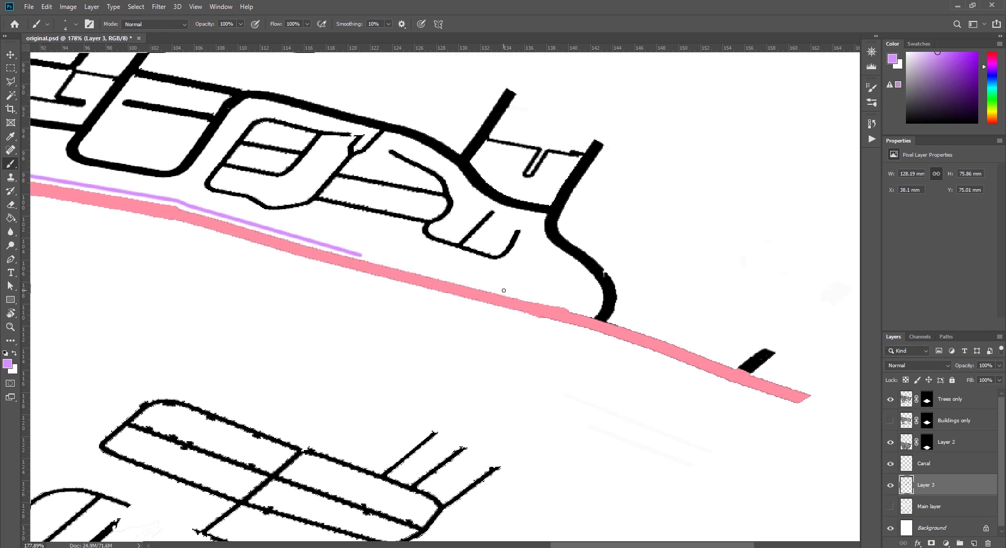
shift+click(504, 290)
shift+click(582, 307)
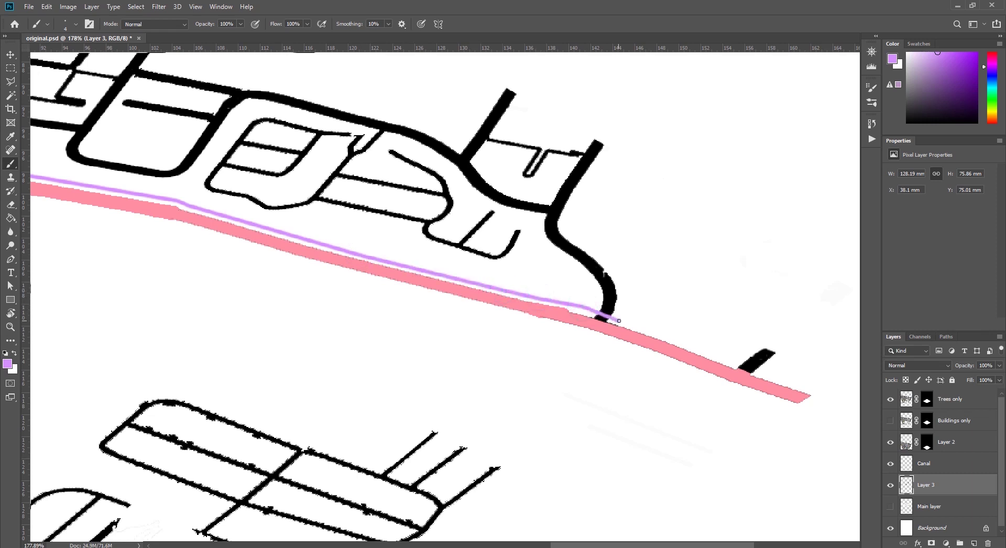
shift+click(672, 339)
shift+click(736, 365)
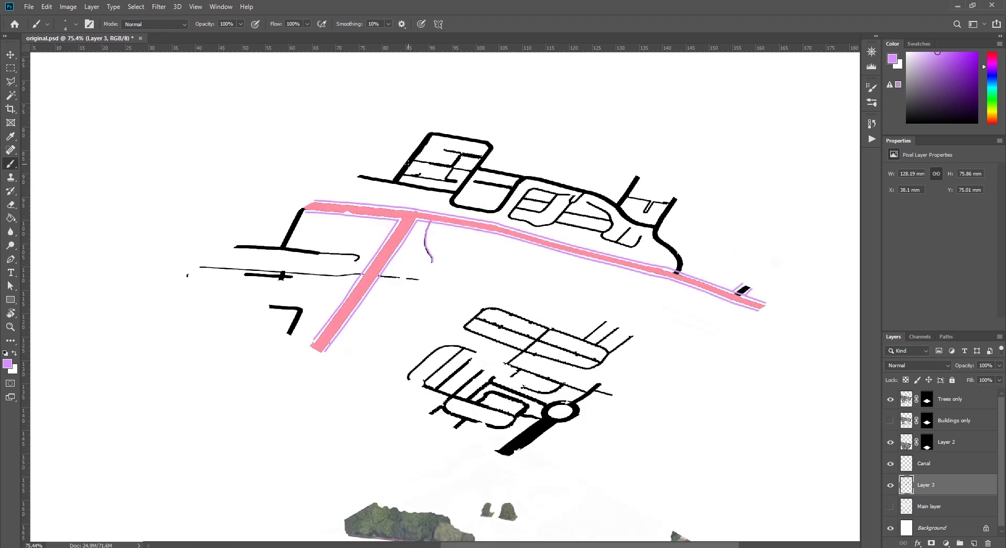
Select the black minor roads north and west of the main road with the Magic Wand and recolour them light pink
key(v)
key(w)
click(410, 162)
click(288, 238)
click(296, 321)
click(743, 290)
key(b)
click(992, 53)
click(918, 53)
key(])
key(])
key(])
key(])
key(])
key(])
key(])
key(])
key(])
key(])
key(])
key(])
key(])
key(])
key(])
key(])
key(])
key(])
key(])
key(])
mouse_move(674, 272)
mouse_down()
mouse_move(598, 217)
mouse_move(378, 142)
mouse_move(310, 263)
mouse_up()
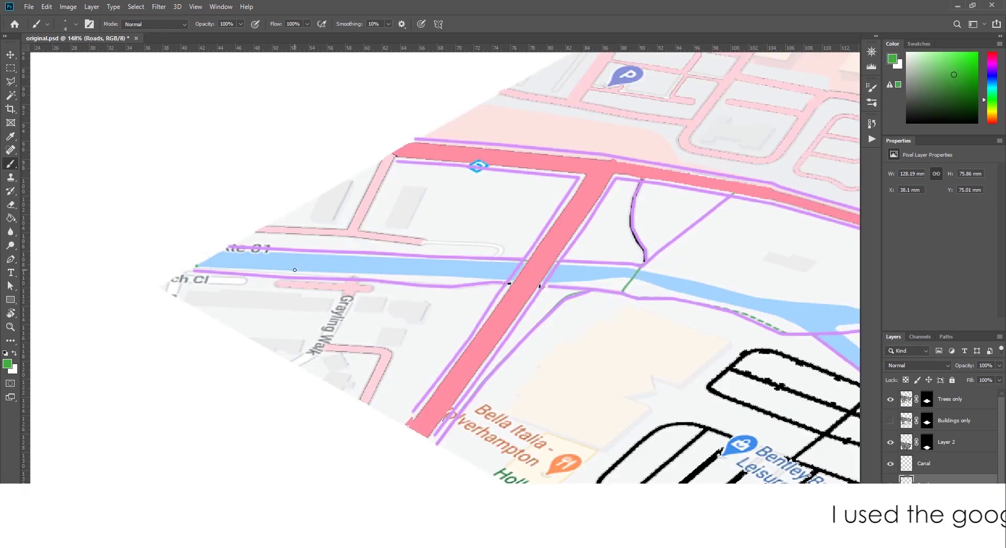
mouse_move(195, 266)
mouse_down()
mouse_move(504, 278)
mouse_move(199, 259)
mouse_up()
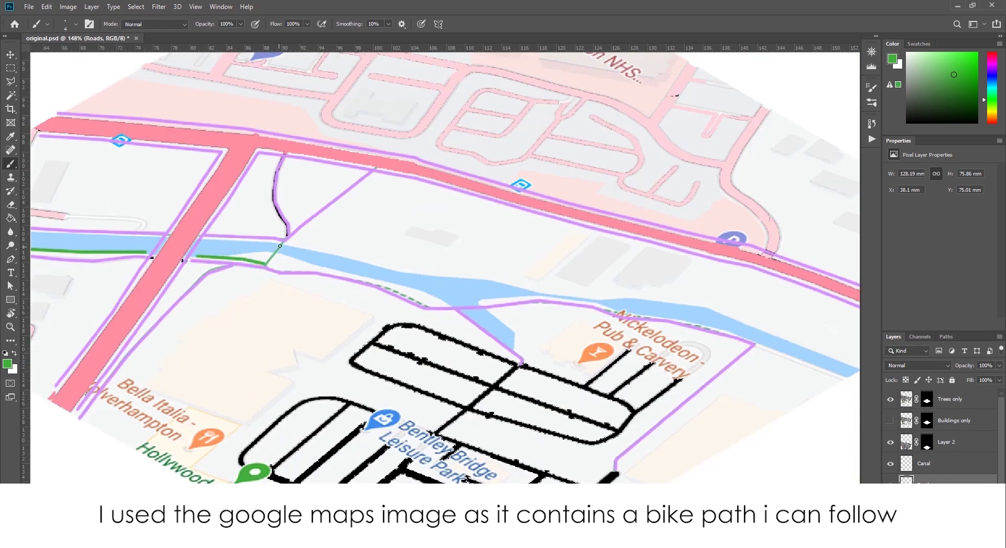
Continue the green bike path line eastward along the south side of the canal on the Roads layer
shift+click(296, 267)
shift+click(315, 266)
shift+click(349, 275)
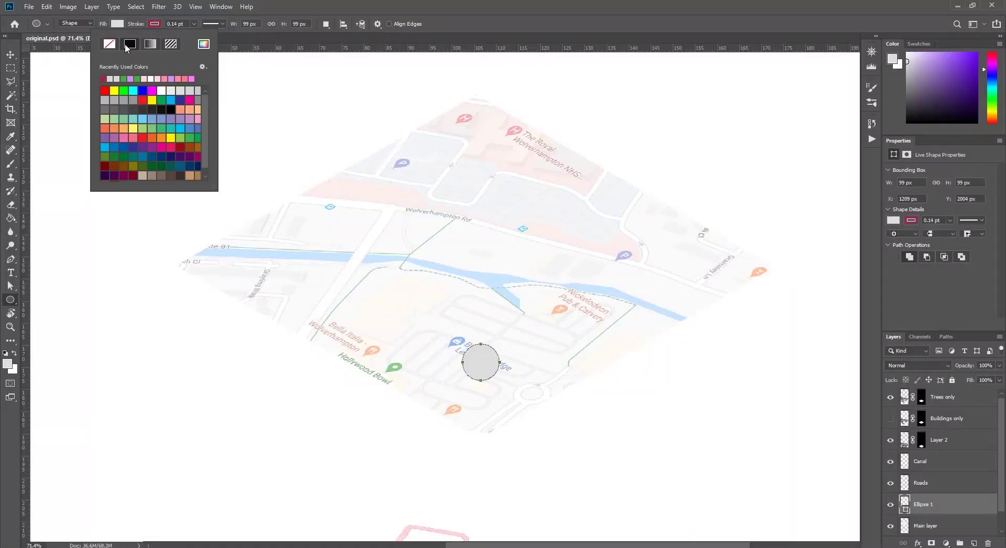
Change the fill of the circle on the retail park to solid black
click(67, 90)
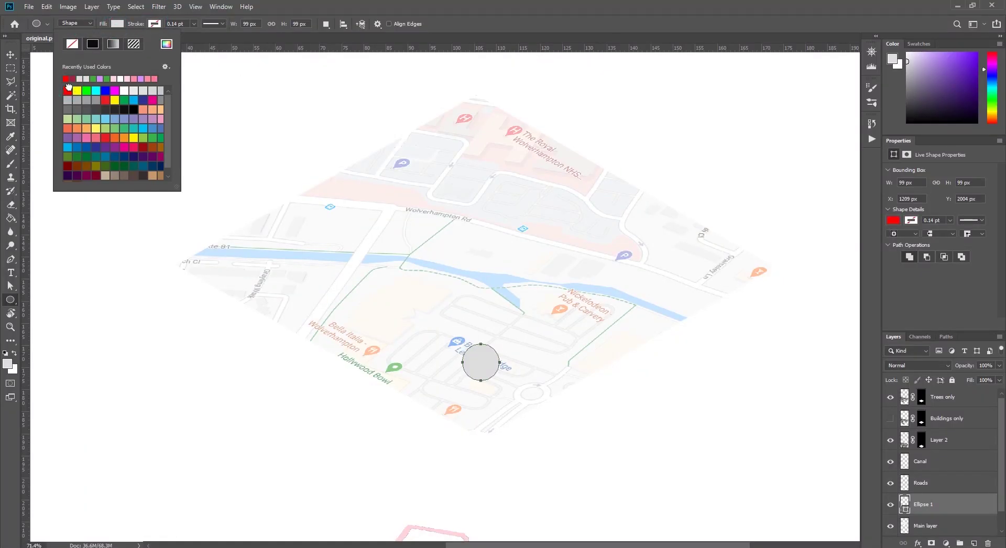
click(134, 109)
click(9, 55)
Place a smaller copy of the concentric circles on the east side of the map
mouse_move(493, 358)
mouse_down()
mouse_move(501, 346)
mouse_move(493, 355)
mouse_up()
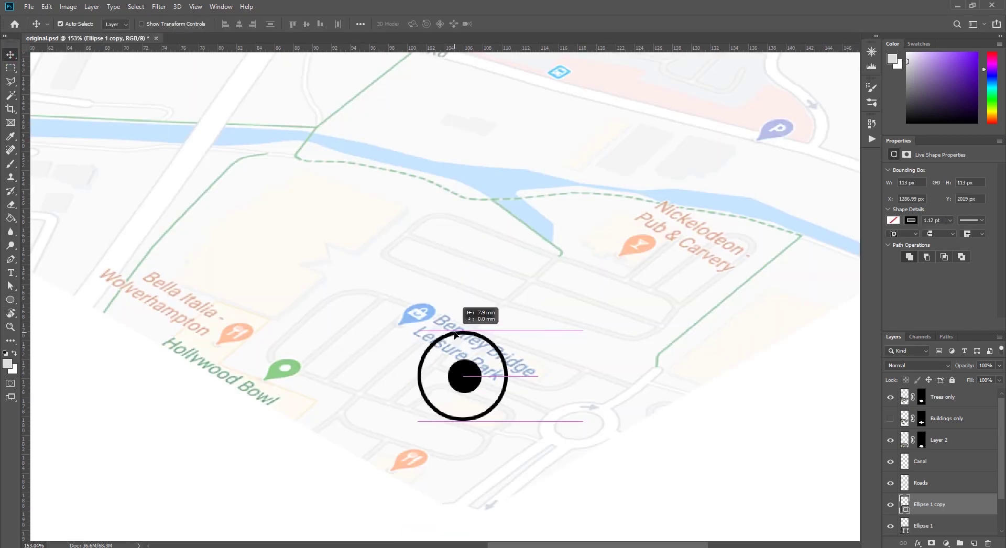
drag(454, 335, 631, 299)
key(ctrl+t)
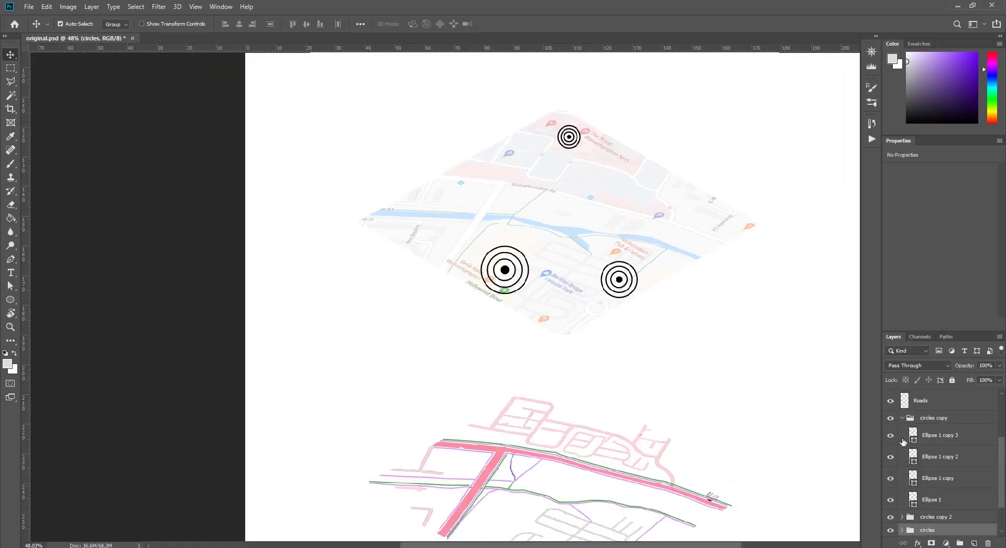
Rotate the three circle groups together by 30° and skew them horizontally by -30° to match the isometric map
click(902, 419)
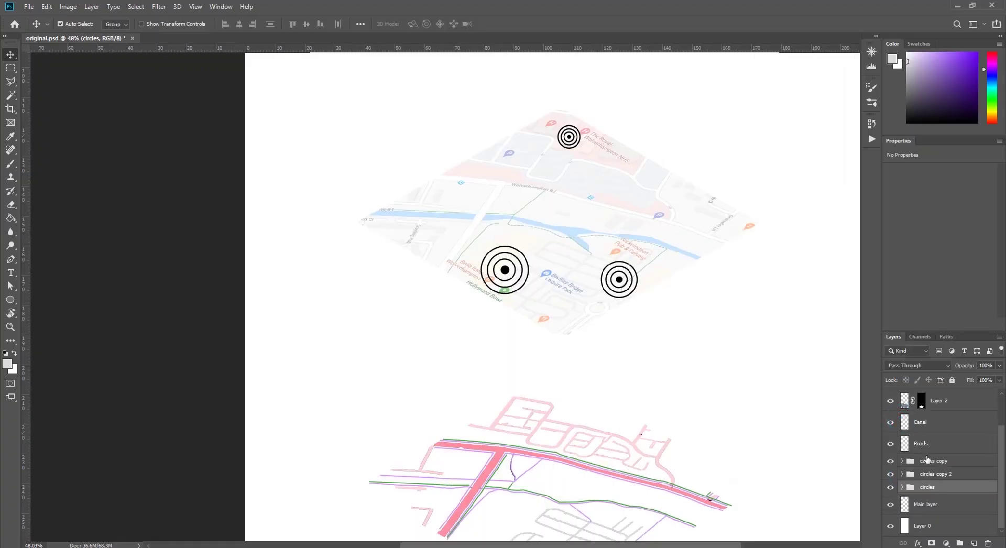
shift+click(926, 459)
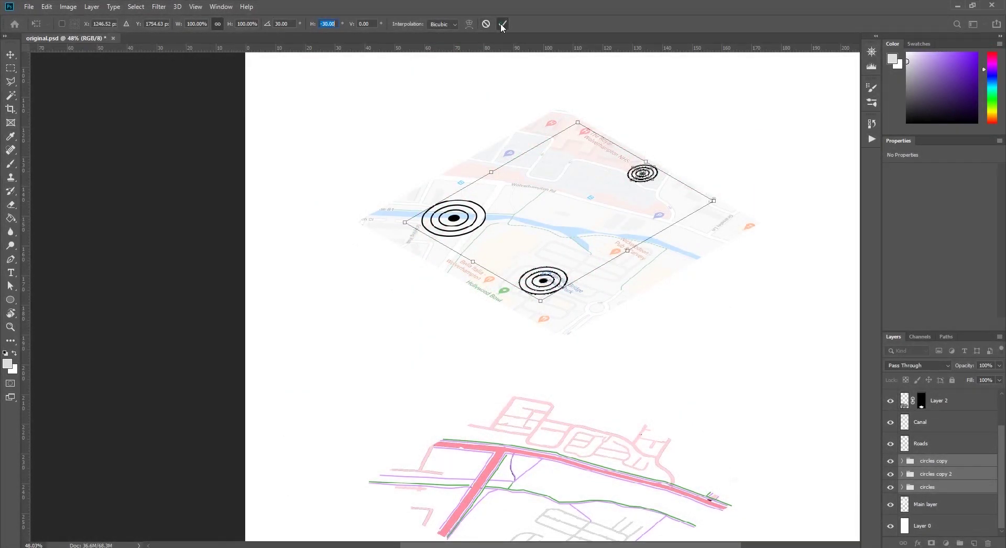
click(502, 24)
Position the small skewed circles on the hospital and the medium ones on the east side of the map
scroll(622, 161, up, 3)
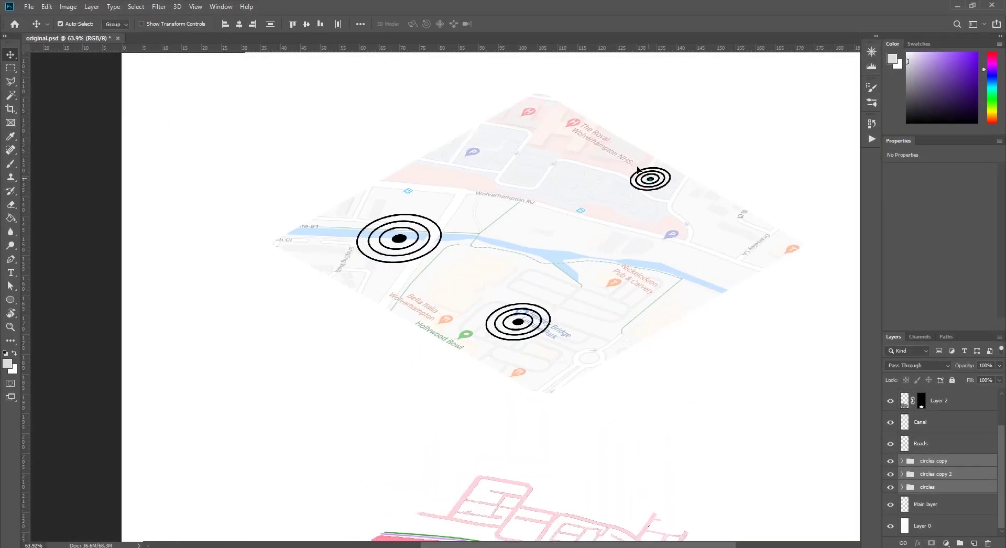
drag(623, 161, 530, 123)
click(634, 116)
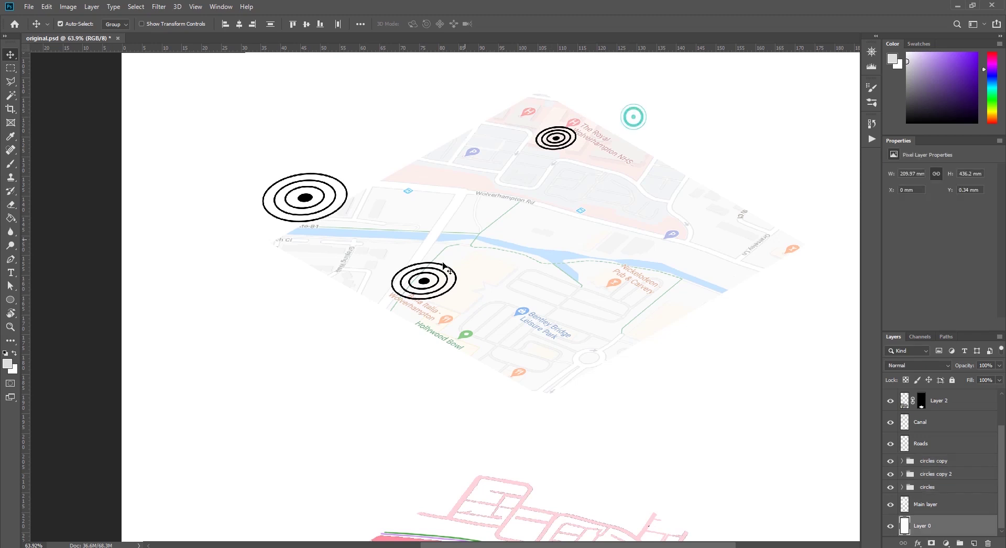
drag(431, 284, 649, 308)
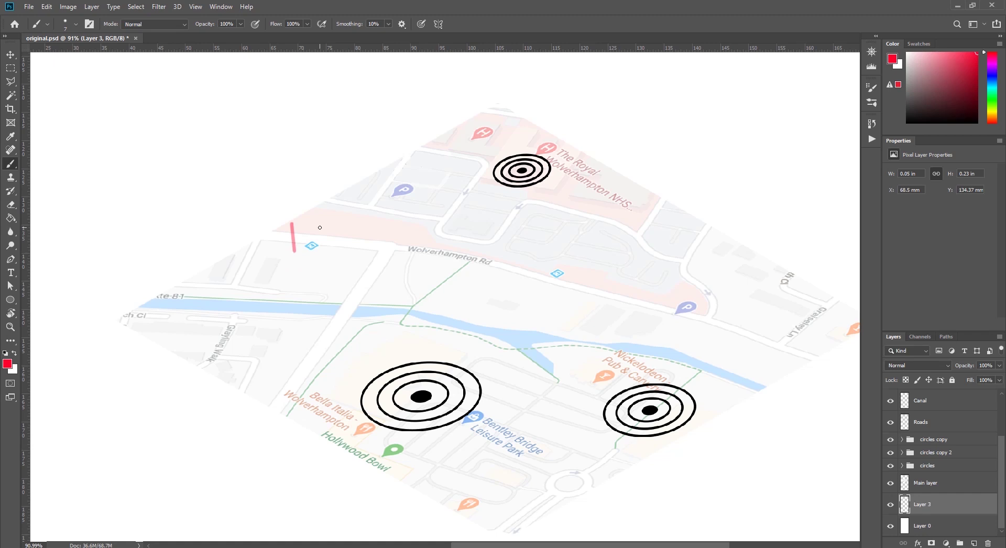
Draw a red zigzag noise line eastward along Wolverhampton Rd on Layer 3
shift+click(320, 227)
shift+click(321, 253)
shift+click(372, 230)
shift+click(375, 254)
shift+click(397, 231)
shift+click(401, 256)
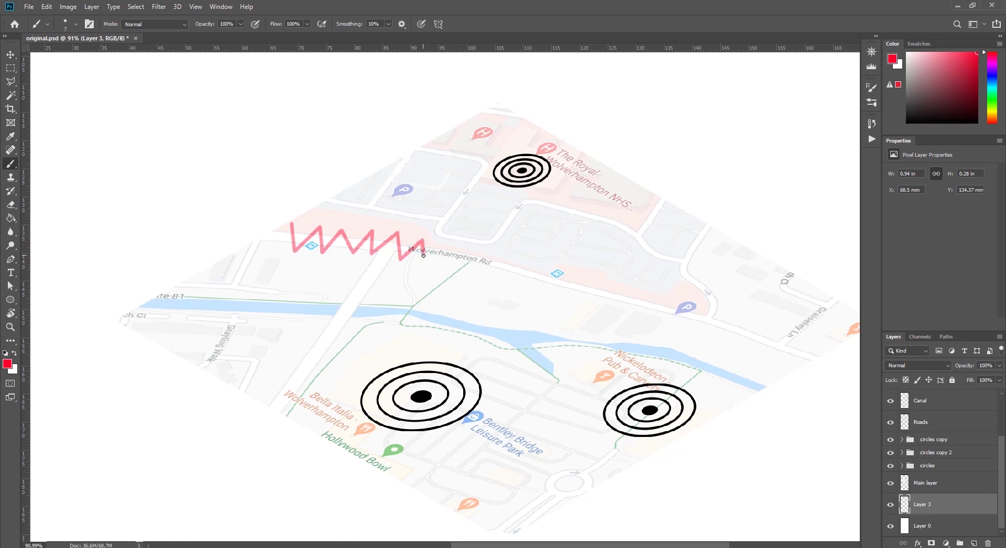
shift+click(438, 242)
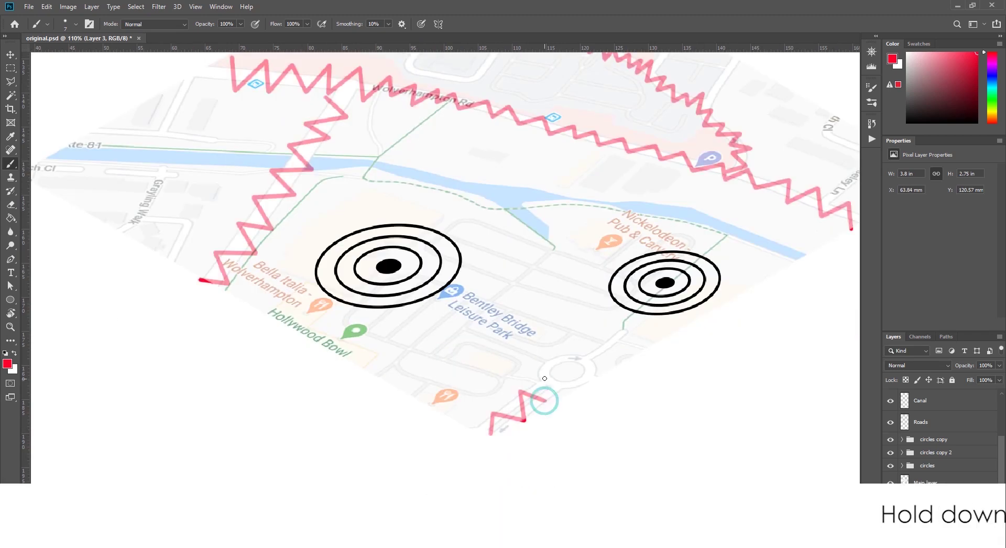
Draw a red zigzag line along the access road southwest of the roundabout on Layer 3
shift+click(543, 374)
shift+click(571, 383)
shift+click(567, 359)
shift+click(590, 373)
scroll(552, 377, down, 5)
scroll(494, 302, down, 3)
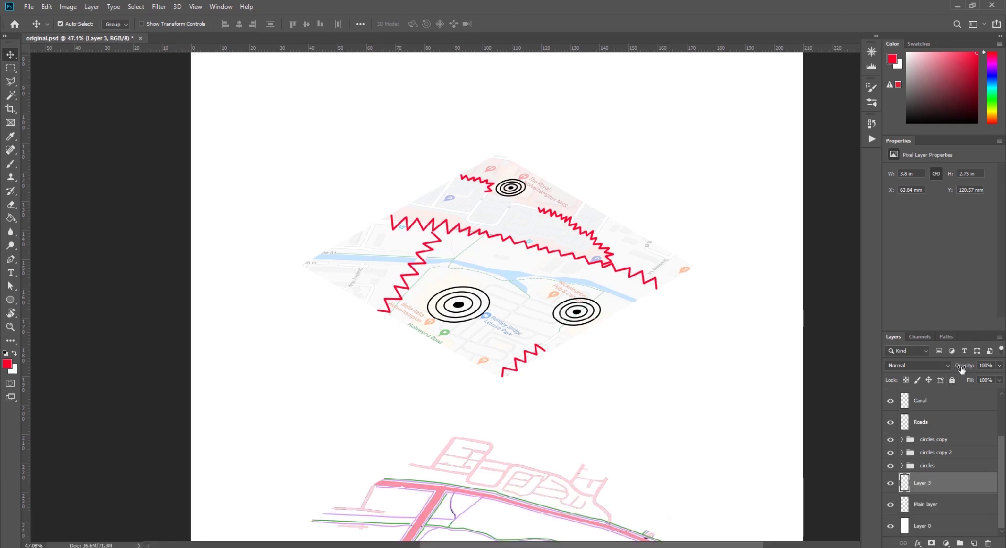
Reduce the zigzag layer's opacity to 50% and select the three concentric circle groups
drag(961, 370, 993, 369)
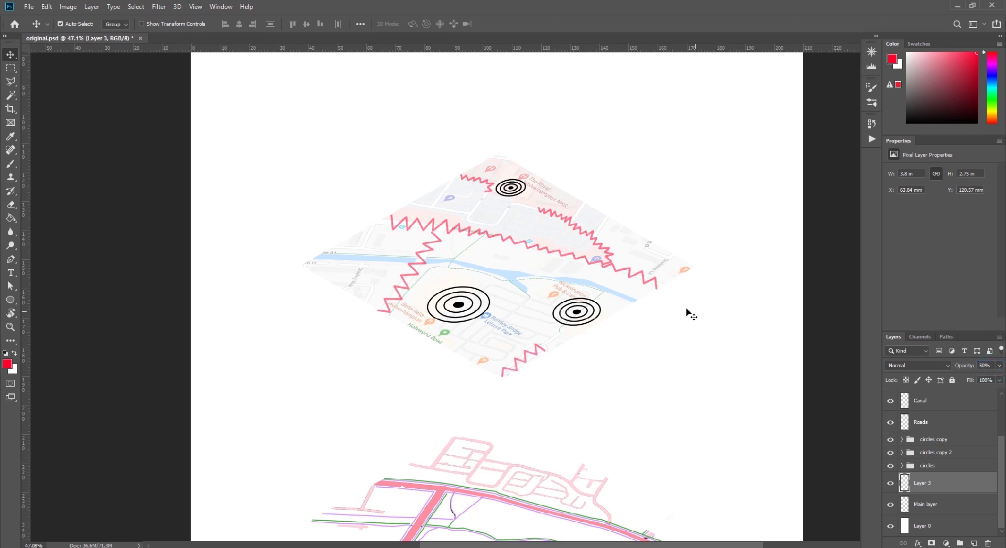
click(357, 161)
click(458, 305)
click(578, 312)
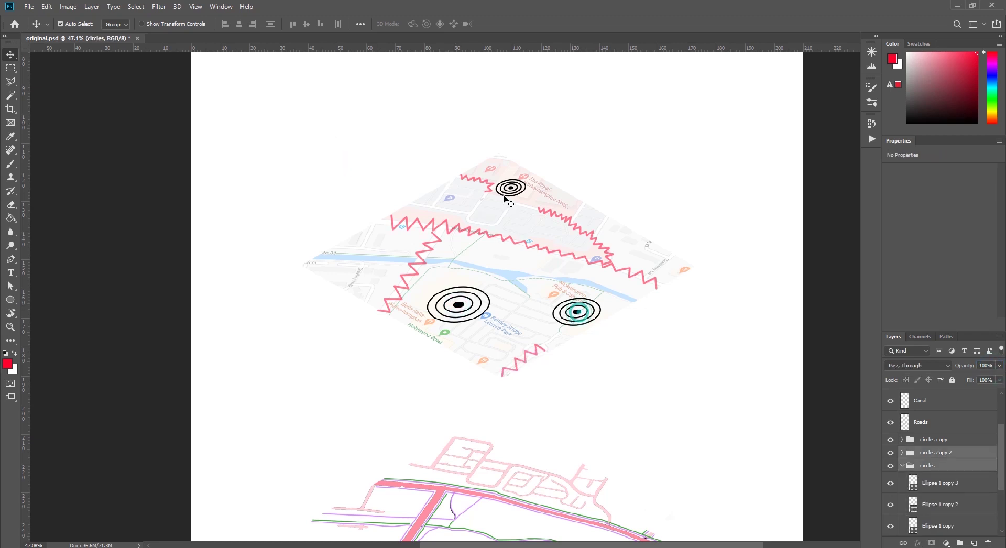
click(510, 187)
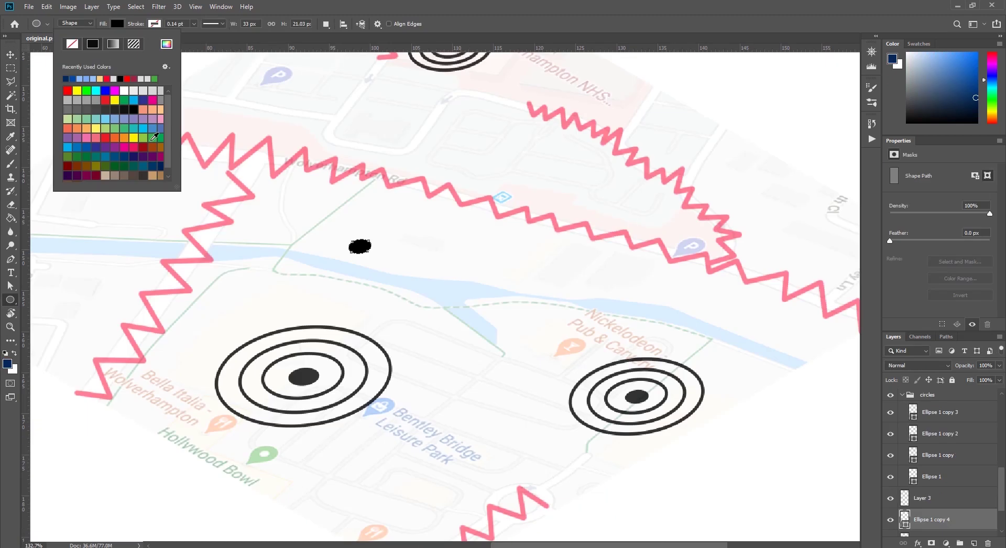
Change the fill of the small ellipse on the open ground north of the canal to yellow
click(158, 137)
click(139, 128)
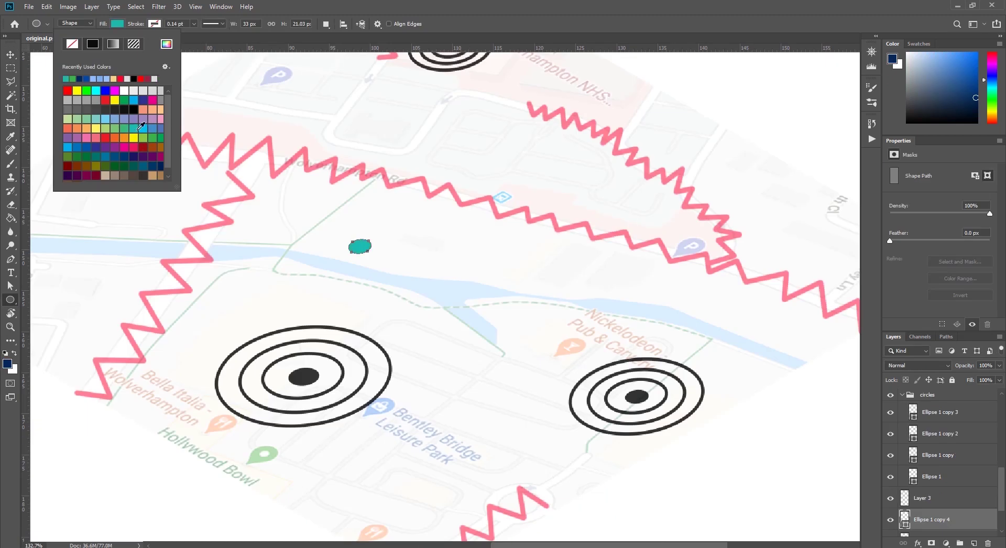
click(95, 128)
click(10, 54)
scroll(357, 239, down, 3)
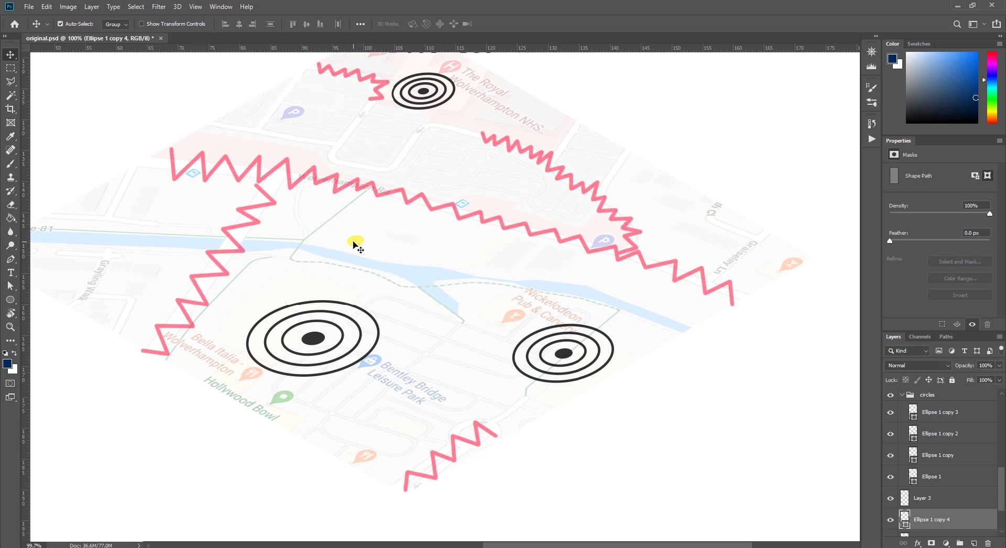
Move the yellow ellipse south of the canal beside the Nickelodeon pub and draw yellow view arrows from the dots with the Line tool
drag(354, 244, 470, 311)
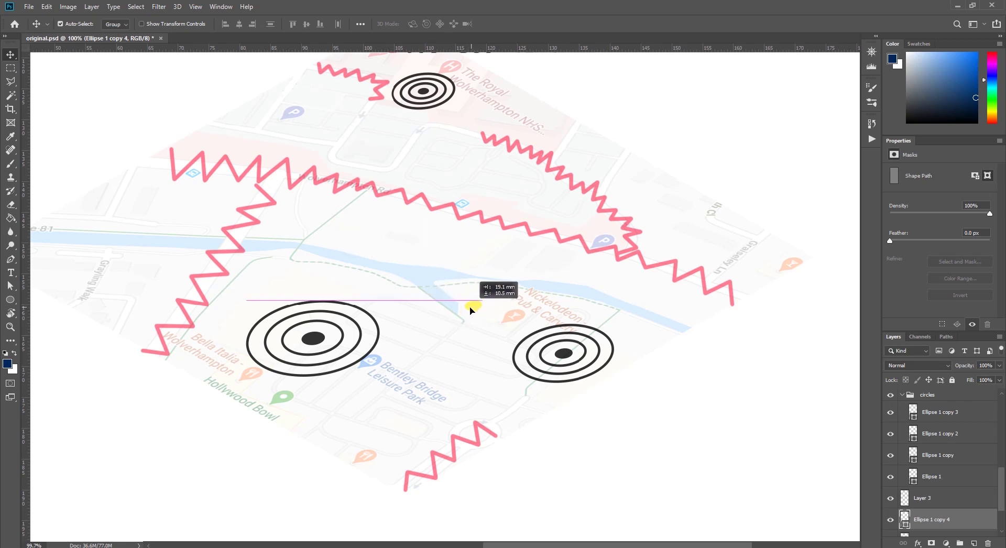
scroll(471, 312, up, 3)
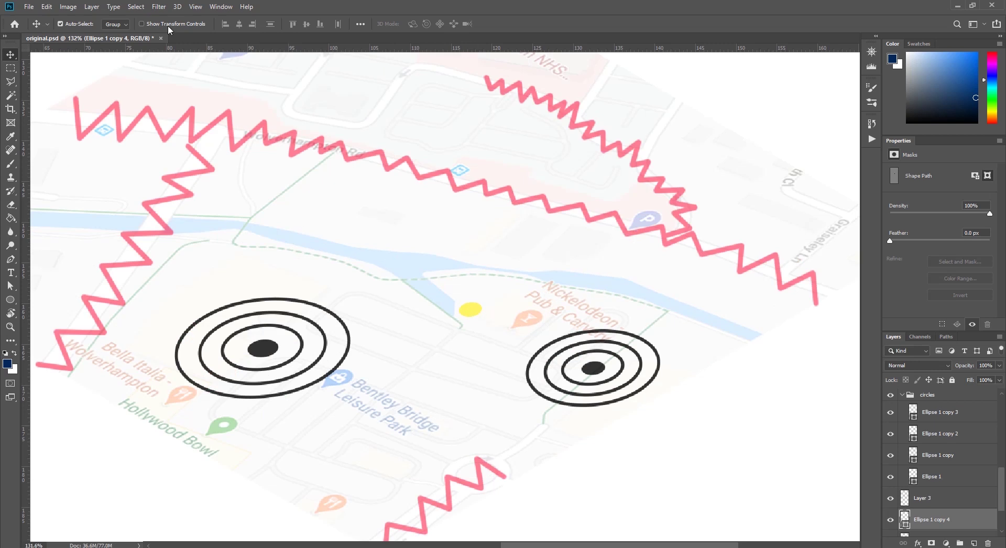
click(10, 300)
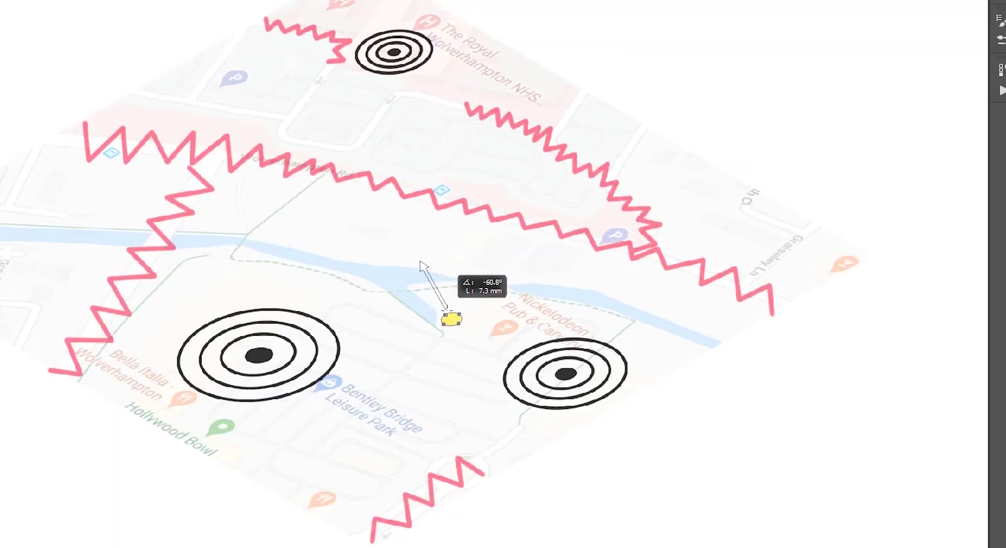
drag(426, 270, 420, 262)
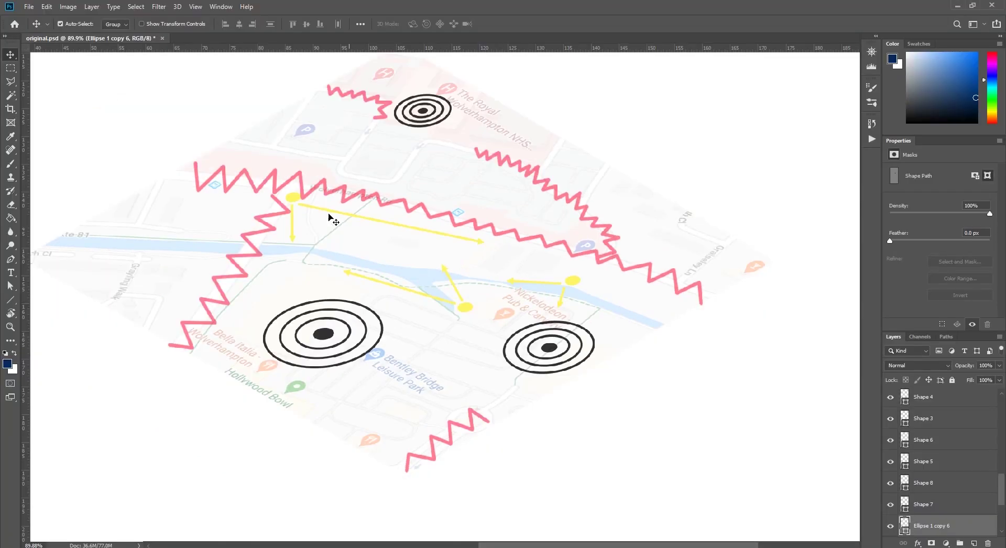
Select the long yellow view arrow south of Wolverhampton Rd and open its fill options
scroll(324, 217, down, 3)
scroll(323, 218, up, 5)
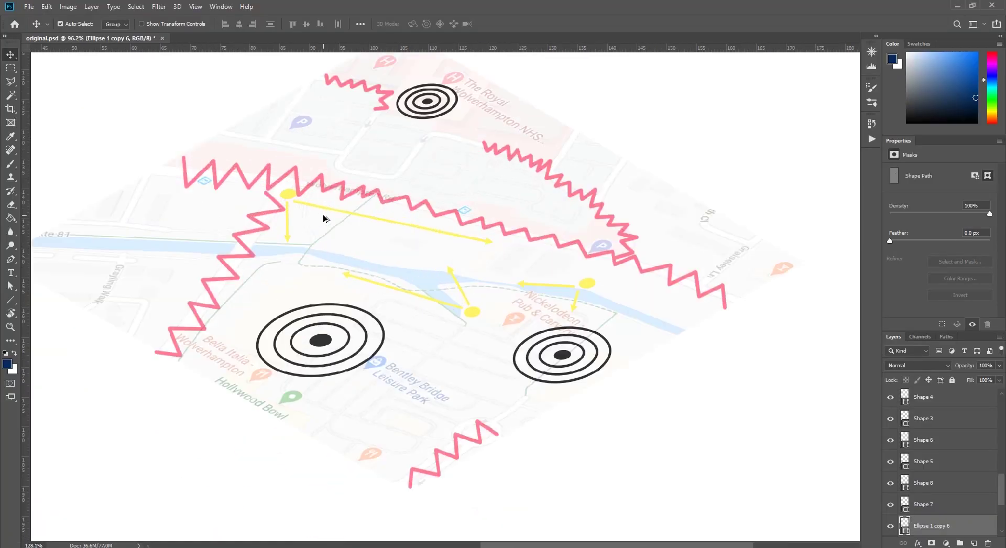
click(434, 231)
key(u)
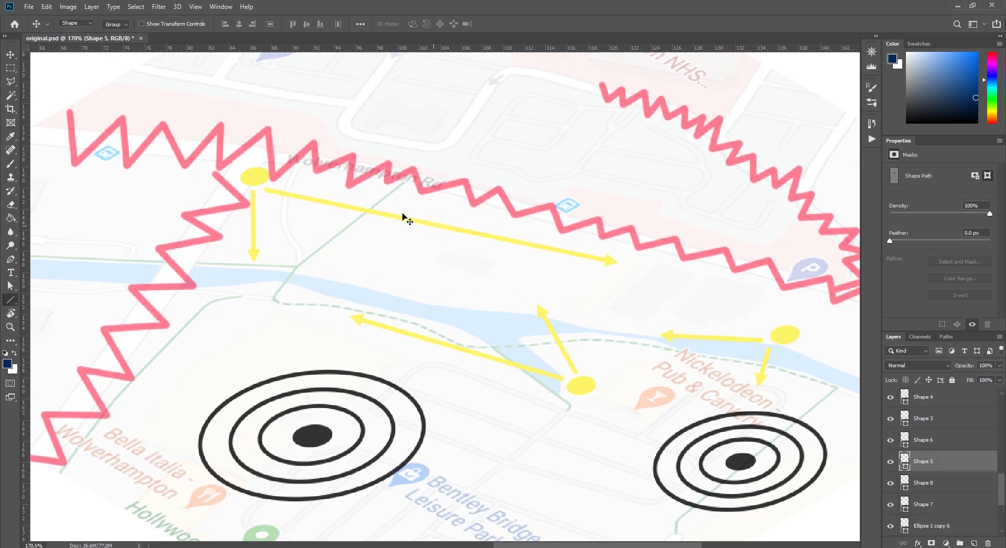
click(118, 23)
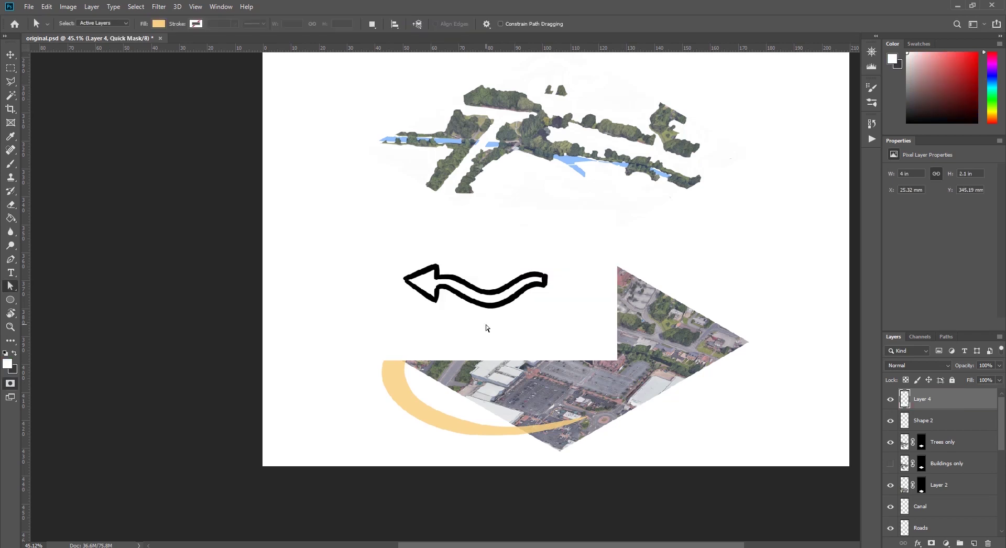
Delete the white background around the wavy arrow on Layer 4
key(w)
click(486, 329)
key(Delete)
key(ctrl+d)
Fill the inside of the wavy arrow with light blue sampled from the canal
key(b)
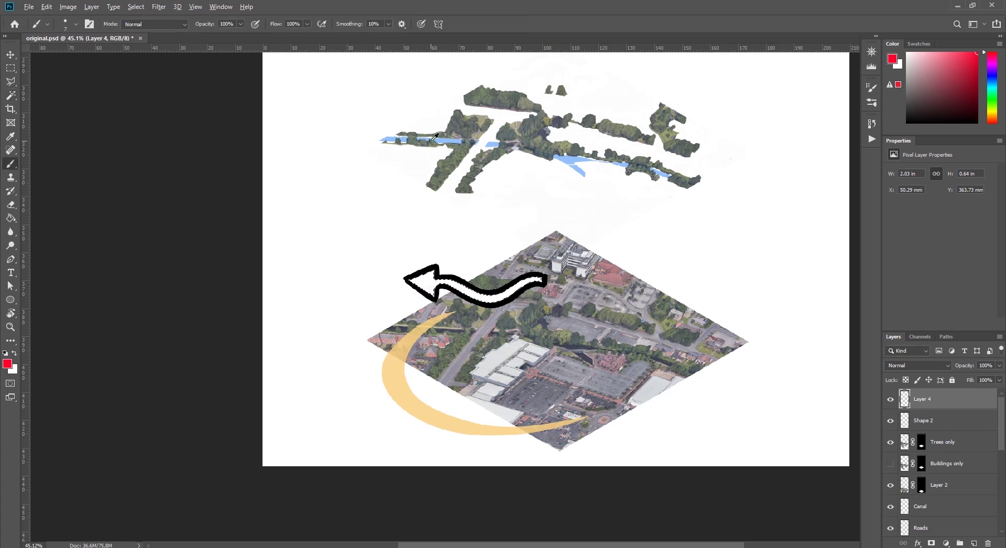
alt+click(447, 136)
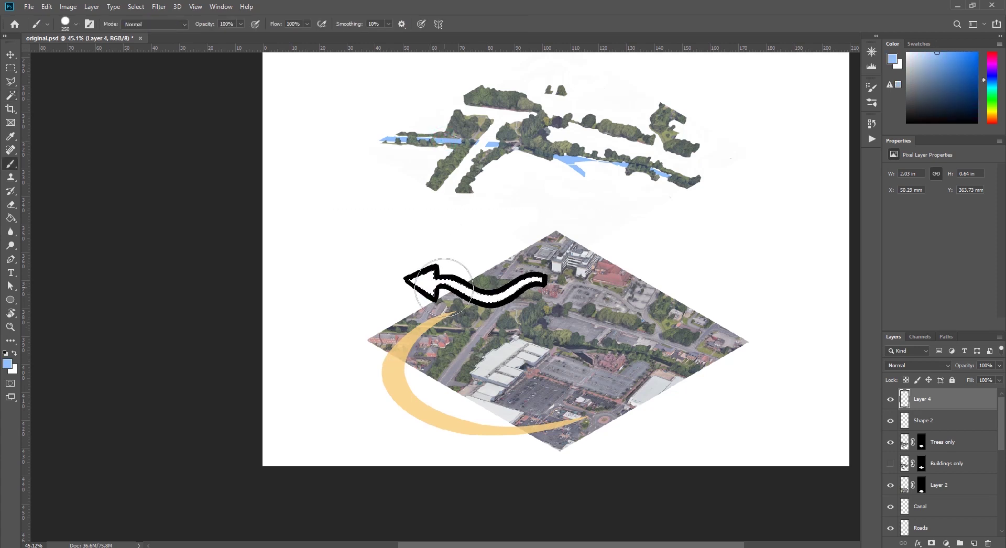
key(alt+BackSpace)
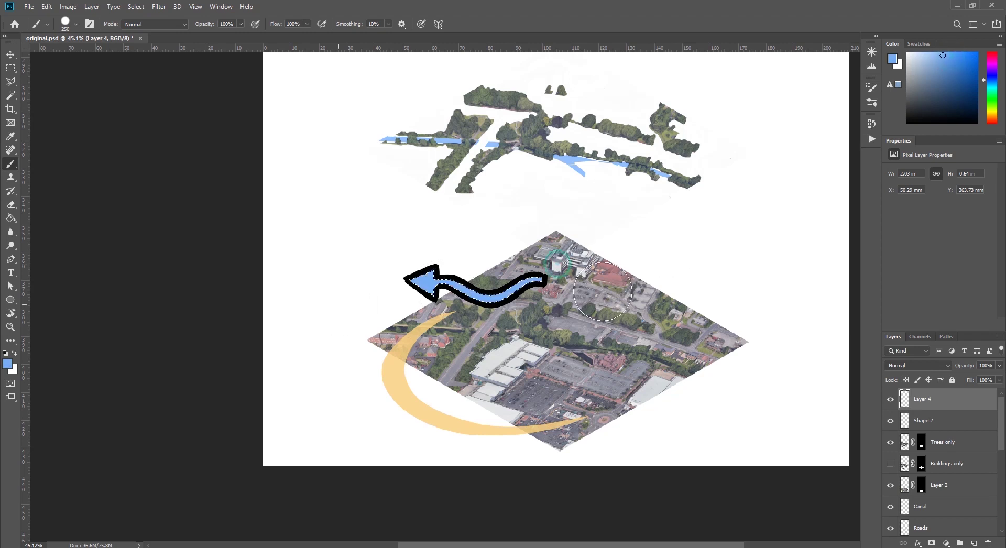
Move the blue wavy arrow to the southeast edge of the aerial map and rotate it to point into the site
drag(436, 300, 622, 392)
key(ctrl+t)
drag(734, 353, 651, 431)
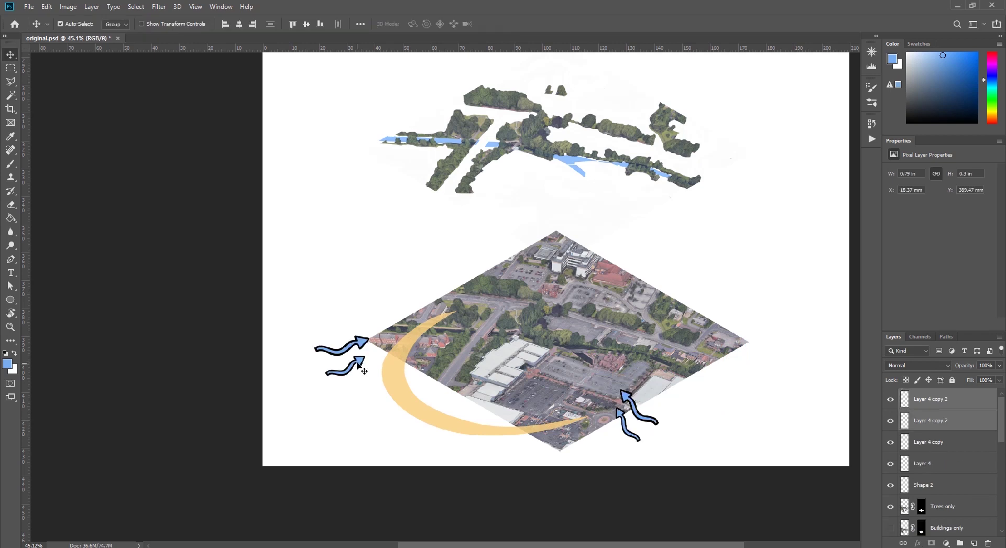
Transform the blue wavy arrows at the west corner of the aerial map so that they point east into the site
drag(358, 365, 395, 321)
key(ctrl+z)
click(360, 370)
key(ctrl+t)
key(Return)
click(355, 341)
shift+click(337, 330)
key(ctrl+t)
key(Return)
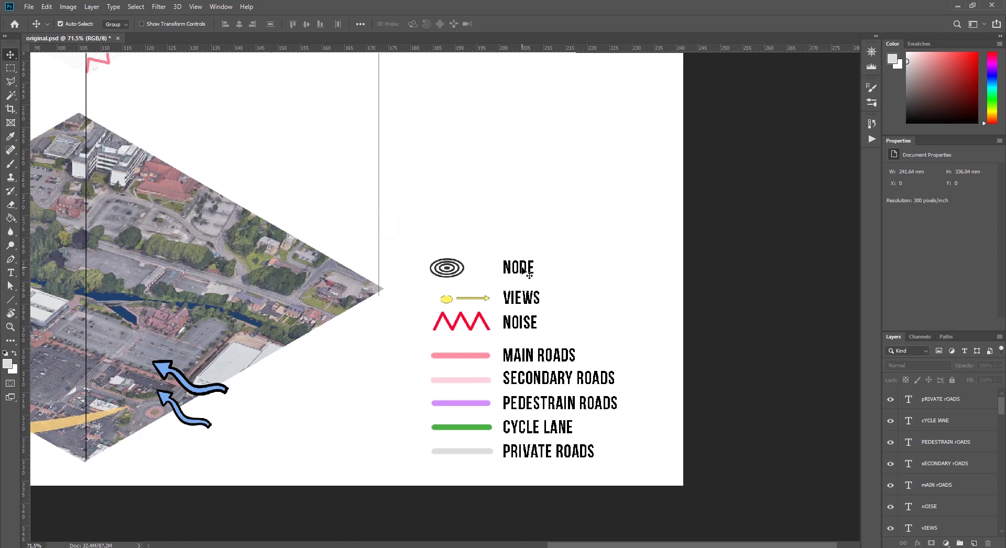
Duplicate the NODE label above the legend symbols and change the copy's text to "KEY"
double_click(521, 271)
click(505, 250)
scroll(503, 262, up, 3)
drag(505, 270, 411, 227)
key(t)
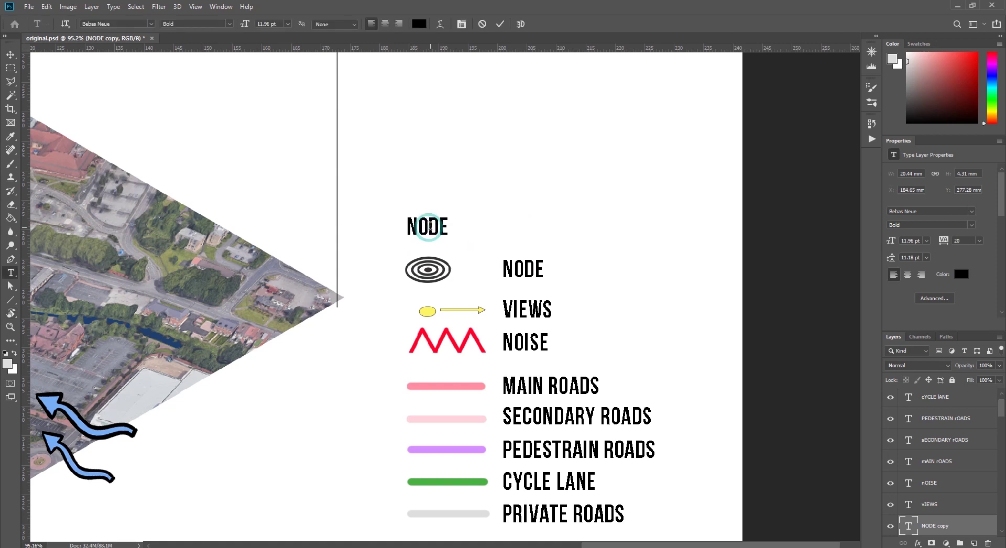
double_click(430, 225)
text(key)
key(ctrl+Return)
key(v)
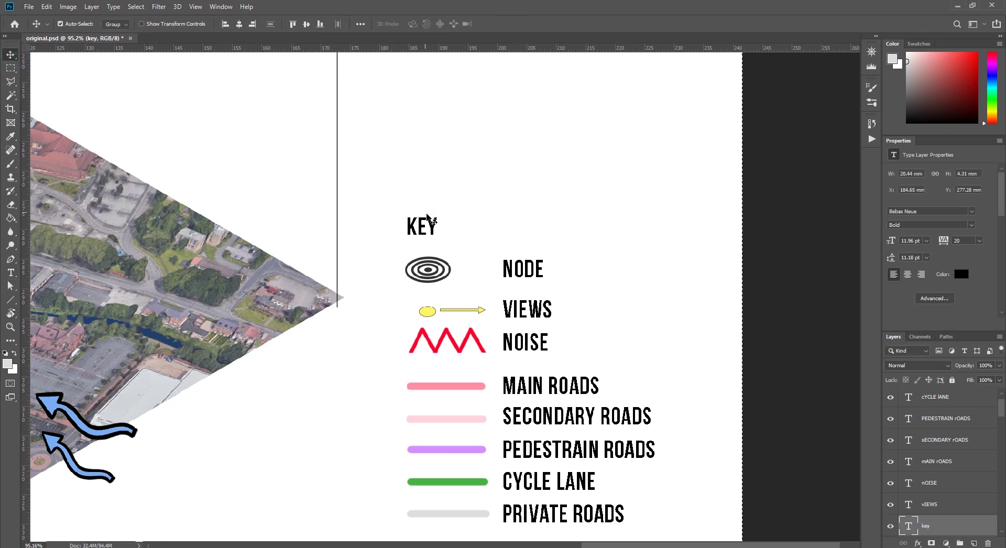
Duplicate the MAIN ROADS label beside the southeast wind arrows and change its text to "WINTER WIND"
scroll(430, 220, down, 3)
drag(734, 328, 526, 371)
key(t)
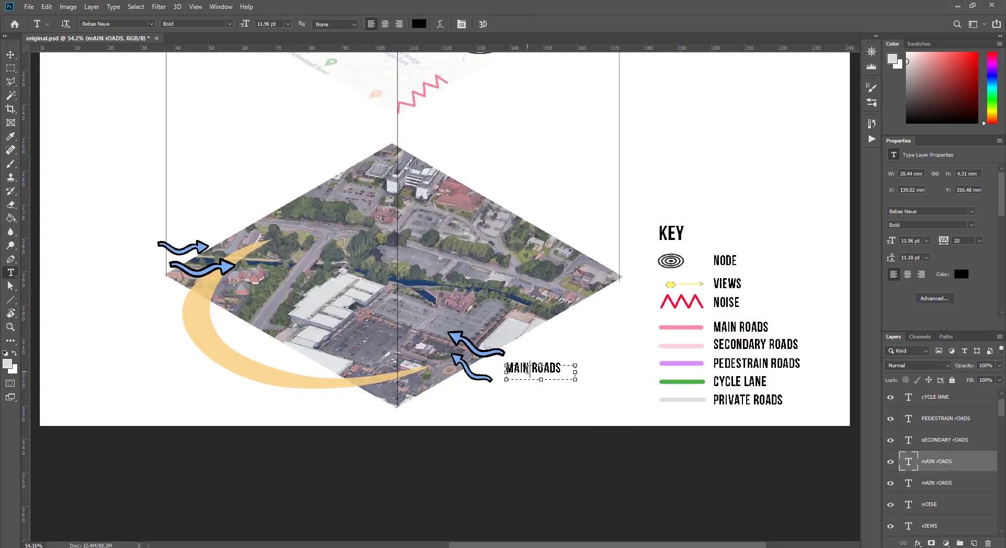
double_click(526, 371)
text(wINTER)
key(ctrl+Return)
key(v)
key(t)
click(550, 369)
click(11, 54)
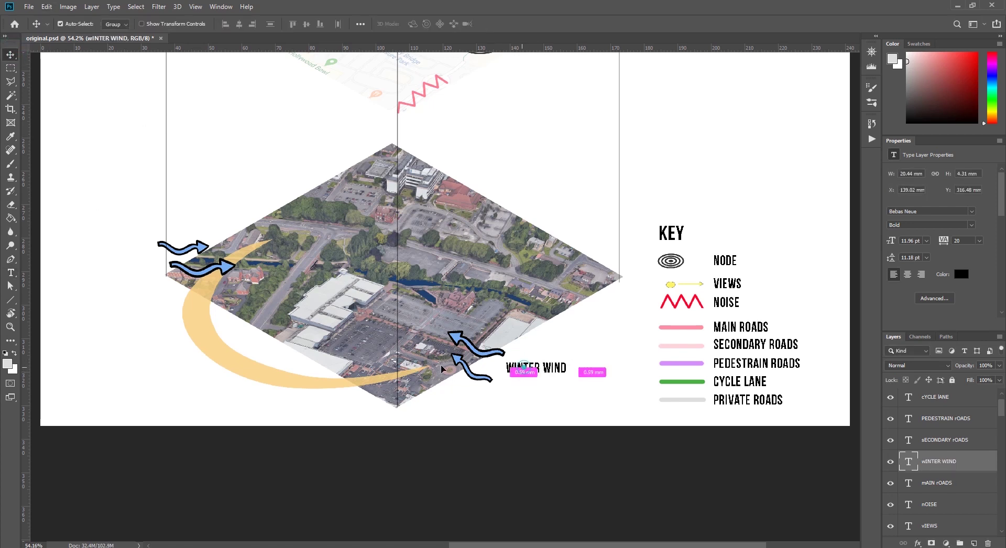
Duplicate the WINTER WIND label beside the west wind arrows and change its text to "SUMMER WIND"
drag(535, 368, 126, 255)
key(t)
click(128, 255)
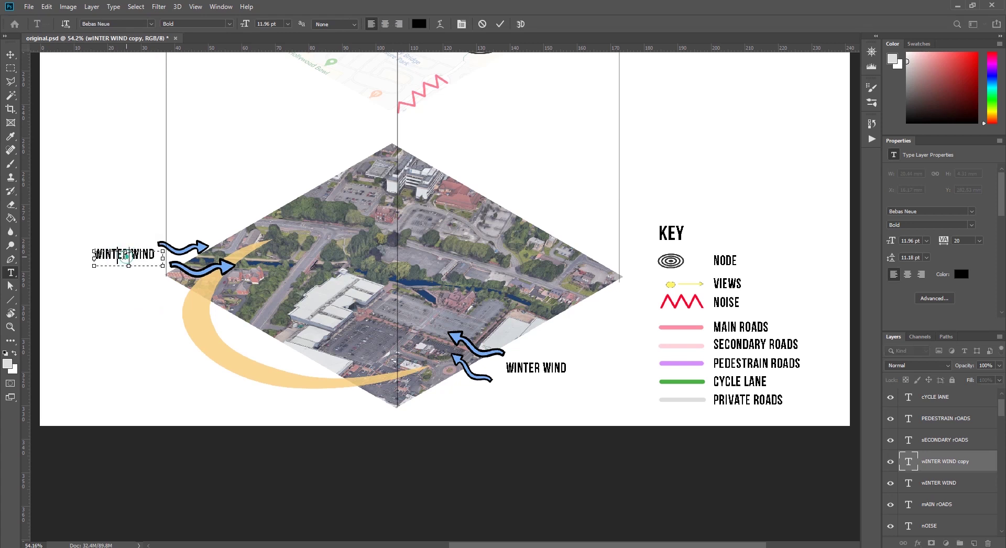
double_click(126, 255)
text(SUMMER)
key(ctrl+Return)
key(v)
Duplicate the SUMMER WIND label, change the copy's text to "SUN PATH" and place it beside the orange sun arc
drag(118, 255, 149, 358)
key(t)
click(152, 358)
key(ctrl+a)
text(SU)
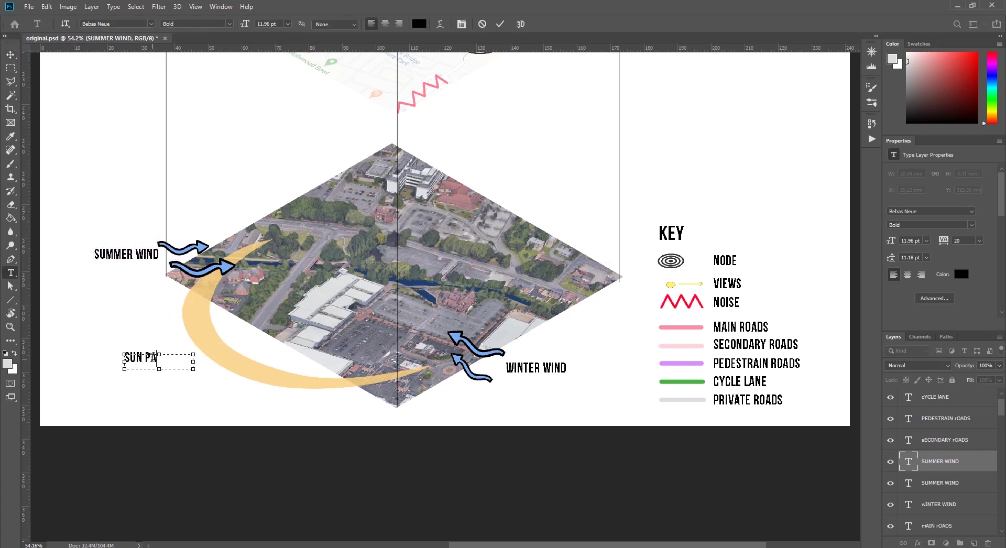
click(11, 54)
drag(146, 358, 175, 367)
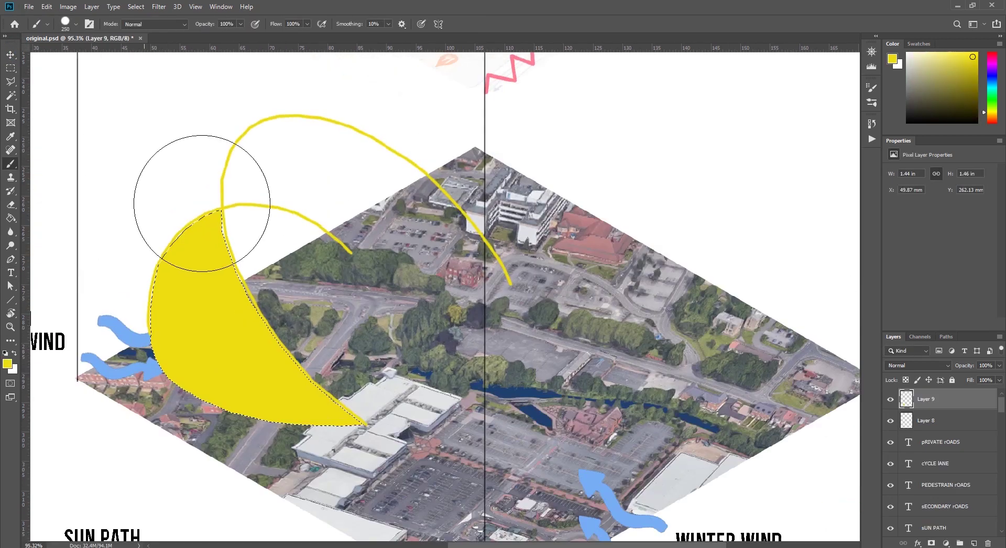
Select the crescent-shaped area at the west end of the sun path and paint it solid yellow
key(l)
mouse_move(164, 242)
mouse_down()
mouse_move(206, 156)
mouse_move(254, 120)
mouse_move(238, 139)
mouse_up()
click(236, 138)
click(227, 161)
double_click(223, 210)
key(b)
drag(177, 249, 288, 129)
Touch up the yellow crescent's west edge with the Brush tool on Layer 9
key(l)
click(154, 272)
key(ctrl+d)
key(b)
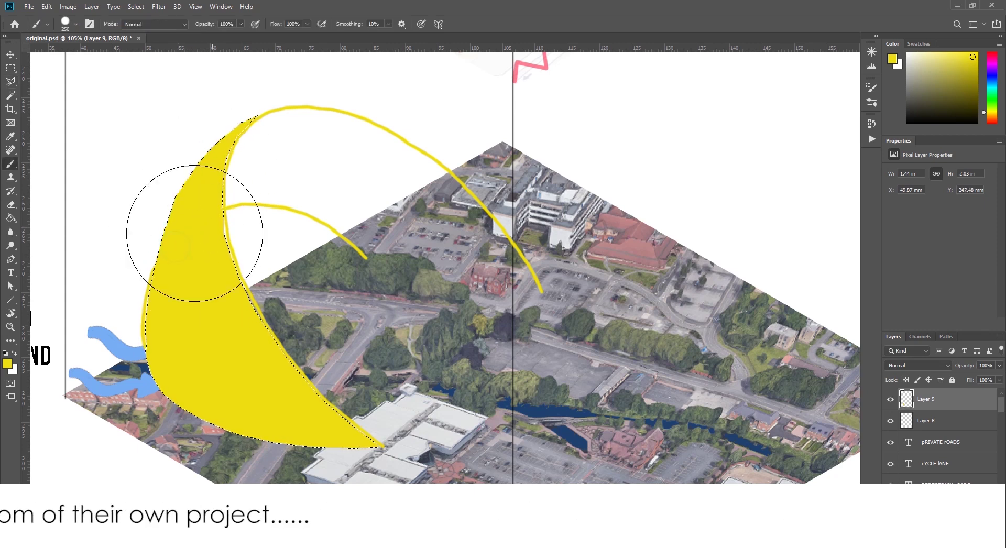
mouse_move(168, 246)
mouse_down()
mouse_move(202, 236)
mouse_move(242, 349)
mouse_up()
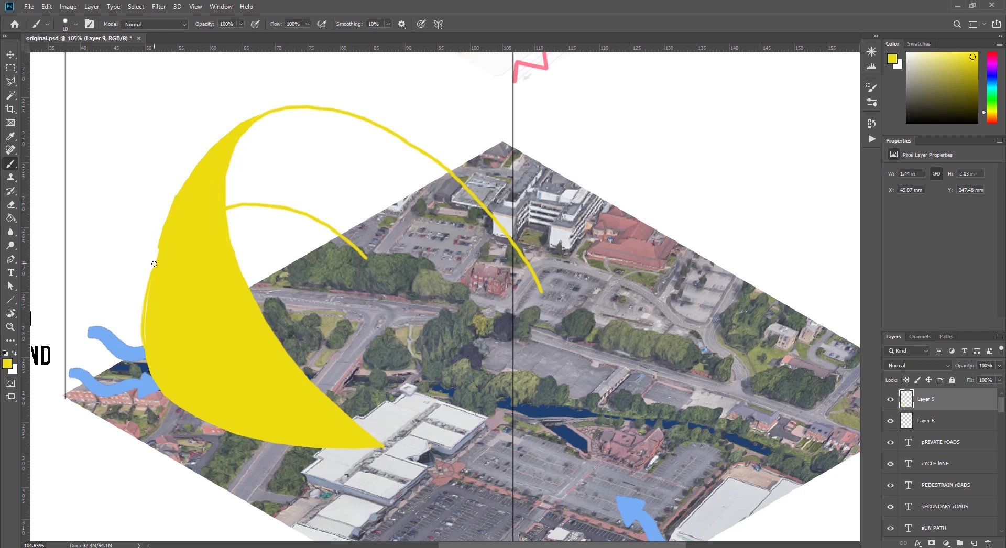
drag(243, 209, 211, 214)
Select the area between the two thin yellow arcs with the Polygonal Lasso and fill it with pale yellow on a new layer
key(l)
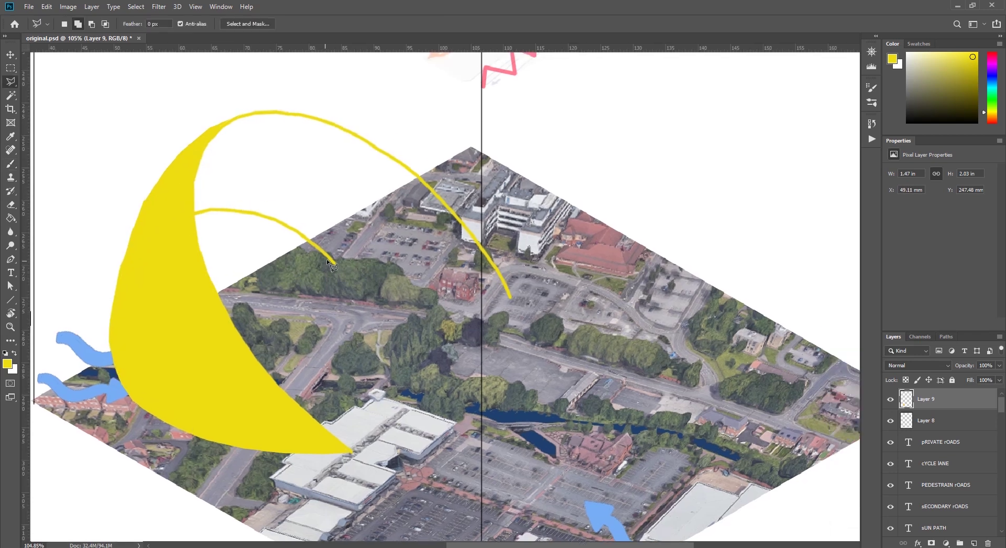
key(Escape)
click(335, 264)
click(359, 256)
mouse_move(510, 297)
mouse_down()
mouse_move(480, 246)
mouse_move(411, 173)
mouse_move(291, 116)
mouse_up()
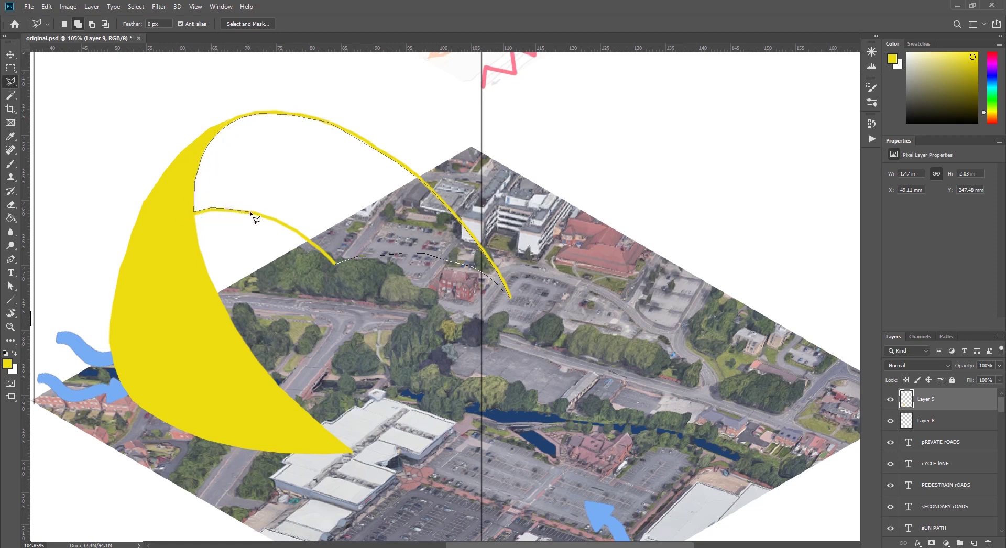
click(336, 264)
key(b)
click(974, 543)
click(930, 54)
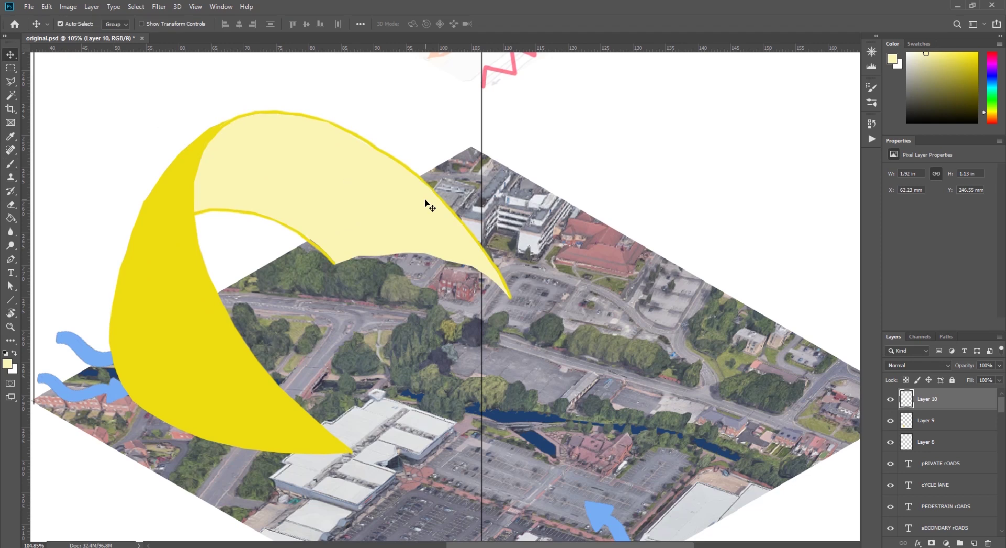